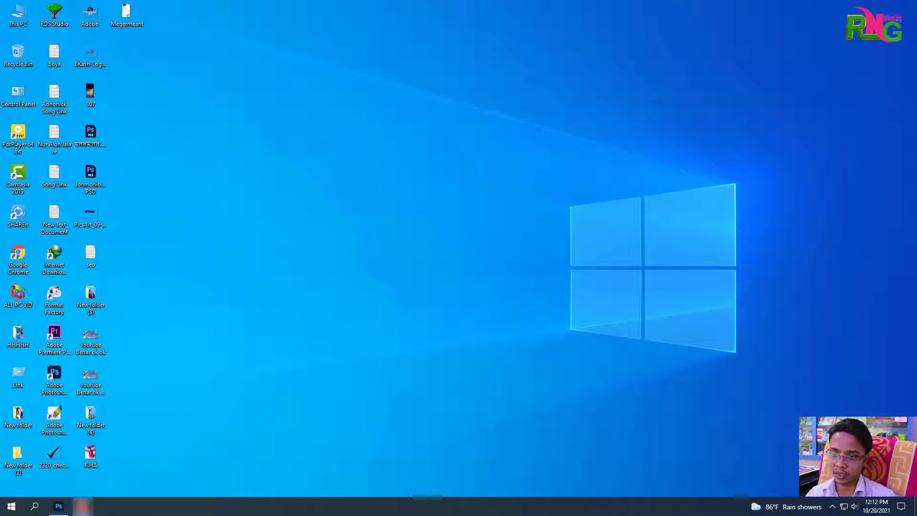
# Create a blank A4 300 ppi document floating in its own window
pyautogui.click(49, 511)
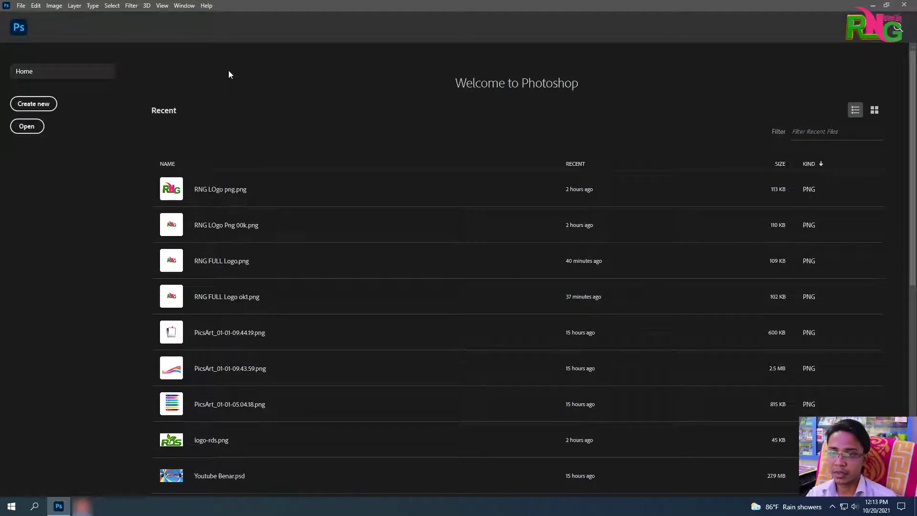
pyautogui.click(33, 104)
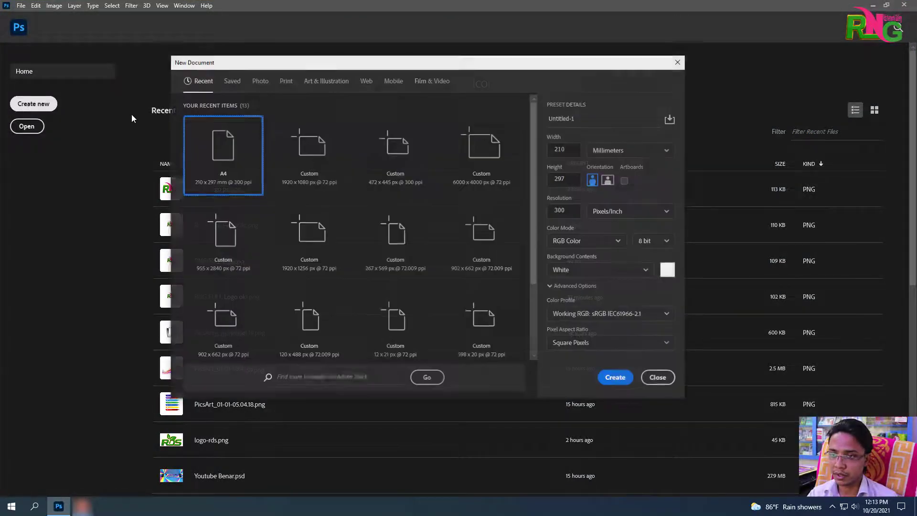
pyautogui.doubleClick(241, 171)
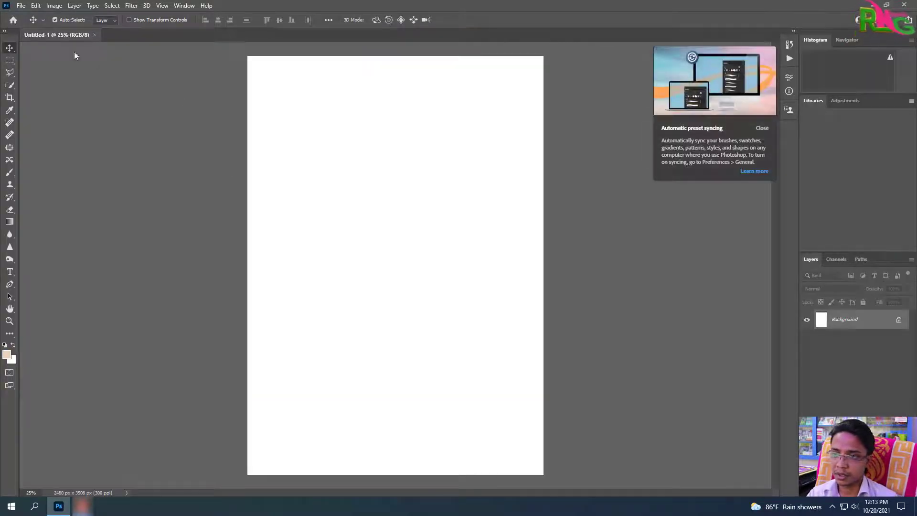
pyautogui.moveTo(66, 32); pyautogui.dragTo(74, 82)
# Dismiss the preset syncing notice and bring up the Open file dialog
pyautogui.click(329, 81)
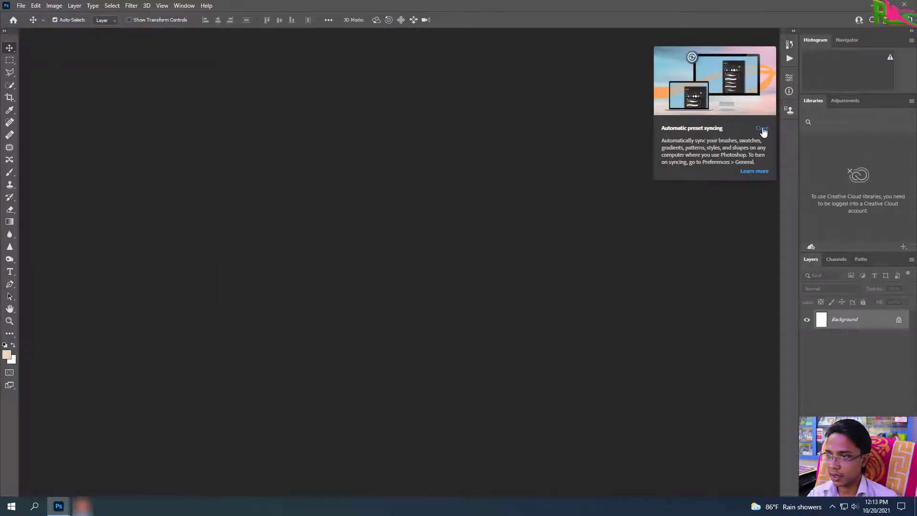
pyautogui.click(762, 128)
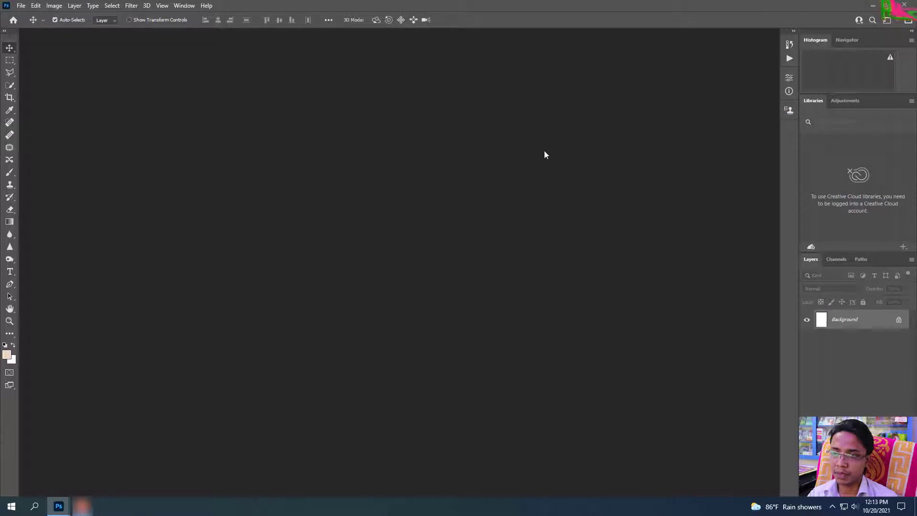
pyautogui.doubleClick(446, 174)
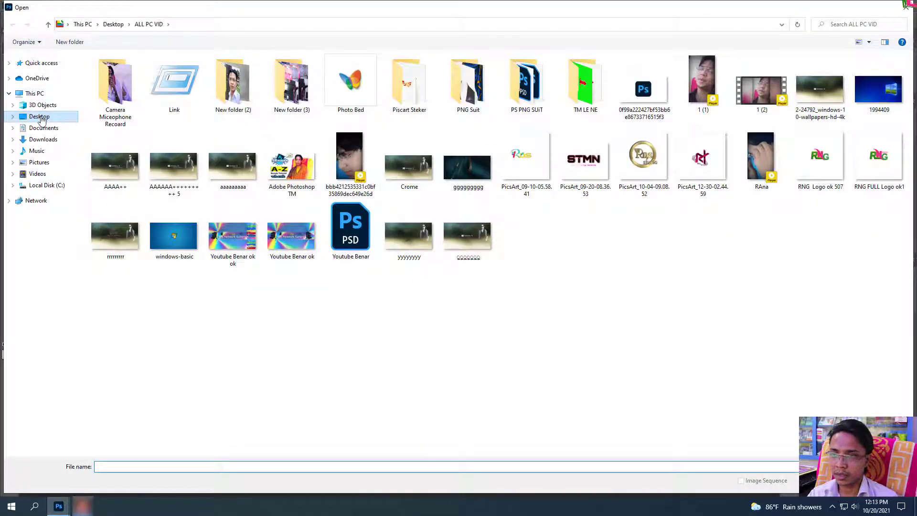
# Open FIHA.jpg from the Desktop and float it in its own repositioned window
pyautogui.click(39, 116)
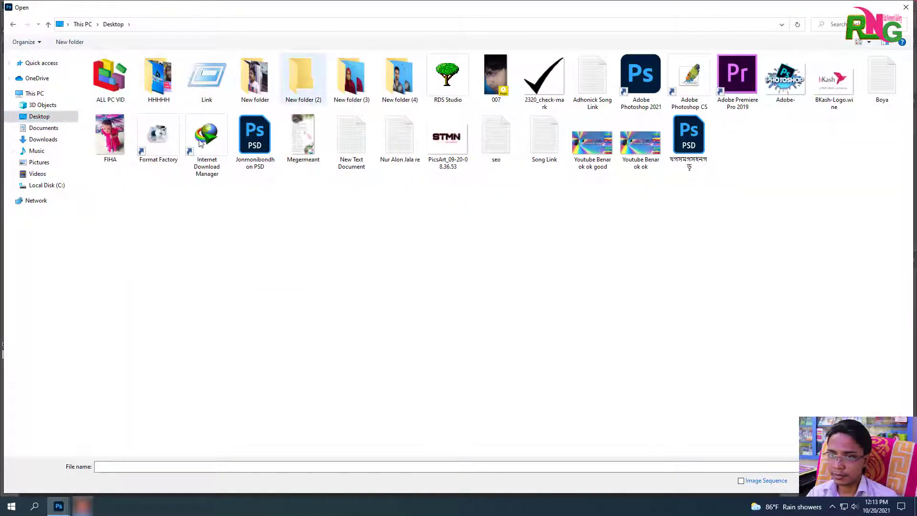
pyautogui.doubleClick(116, 134)
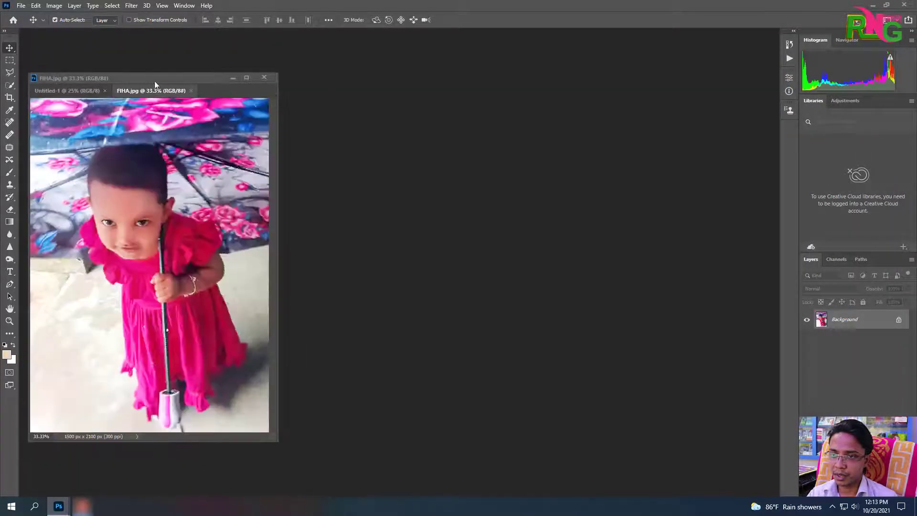
pyautogui.moveTo(176, 117)
pyautogui.mouseDown()
pyautogui.moveTo(231, 96)
pyautogui.moveTo(218, 82)
pyautogui.mouseUp()
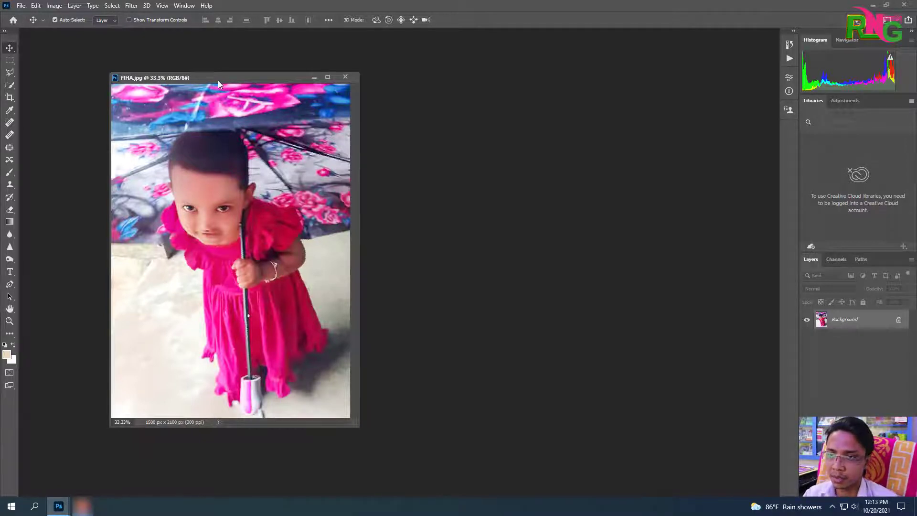
pyautogui.moveTo(217, 77); pyautogui.dragTo(196, 64)
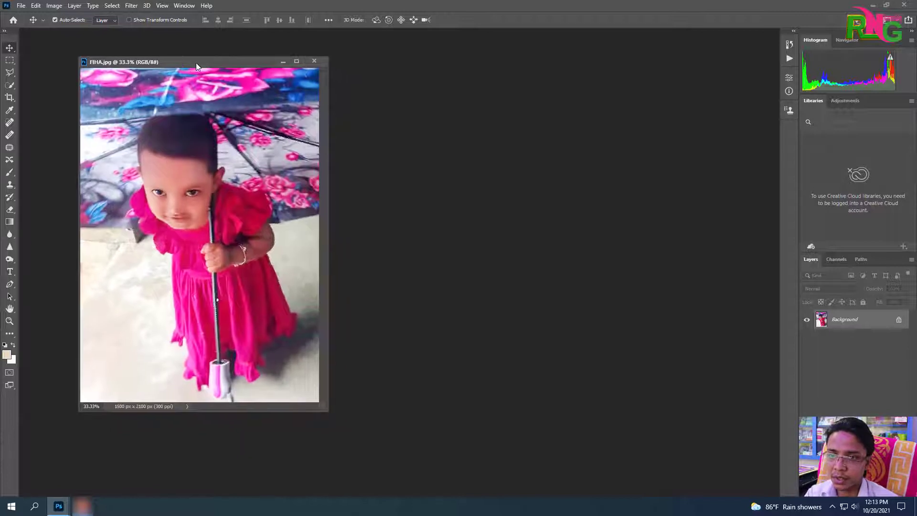
# Set the Crop tool to W x H x Resolution with millimetres as the unit
pyautogui.click(10, 98)
pyautogui.moveTo(163, 62); pyautogui.dragTo(153, 62)
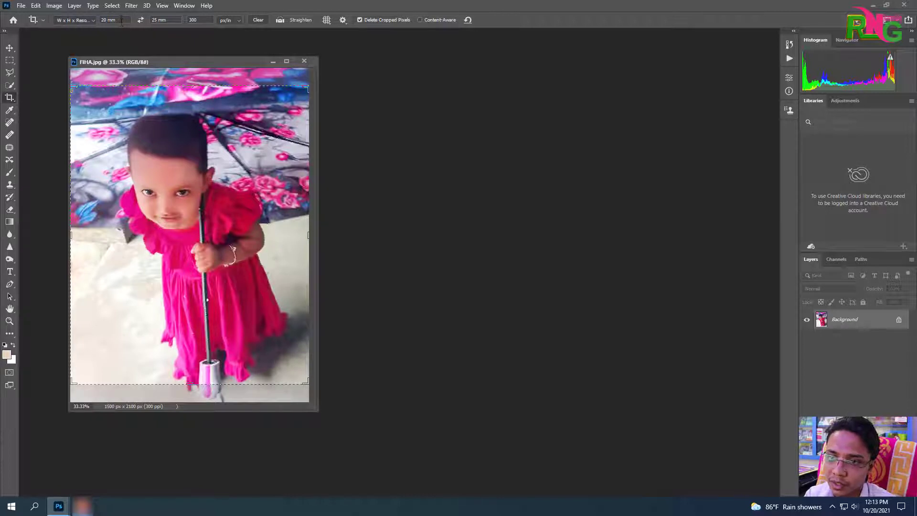
pyautogui.click(93, 20)
pyautogui.click(94, 20)
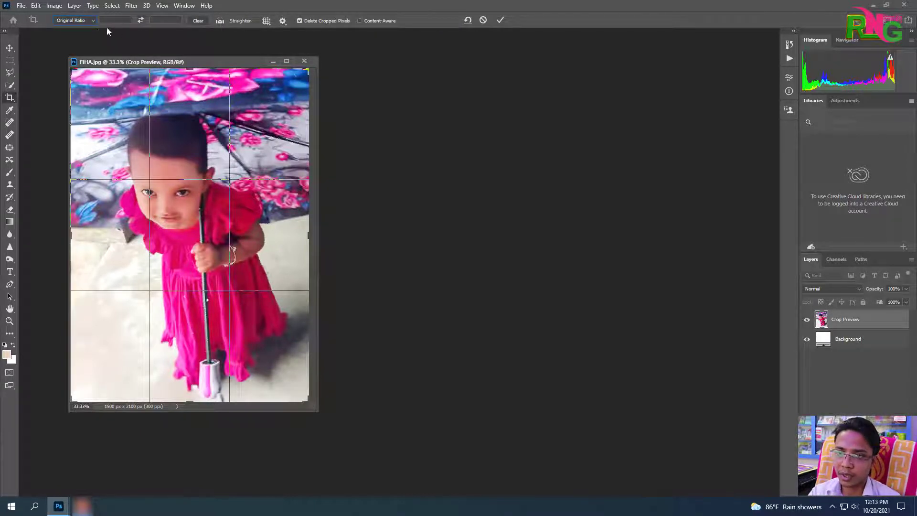
pyautogui.click(94, 21)
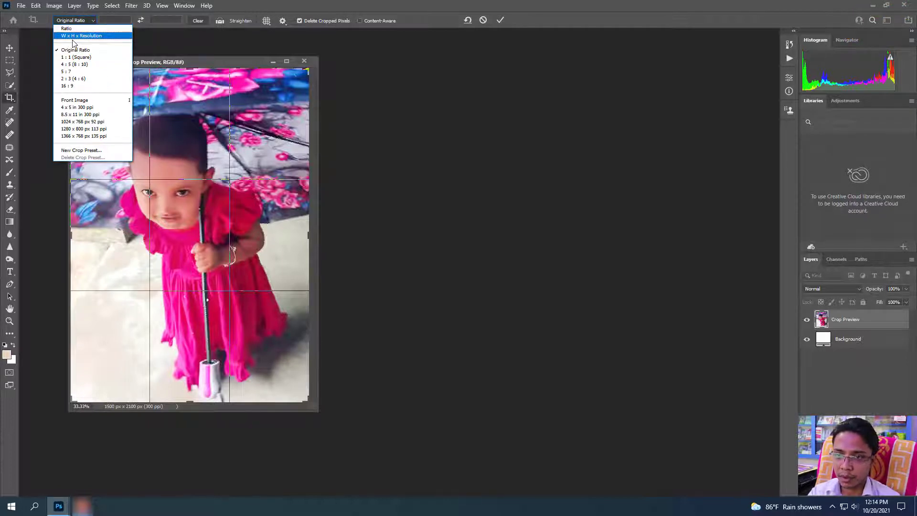
pyautogui.click(80, 38)
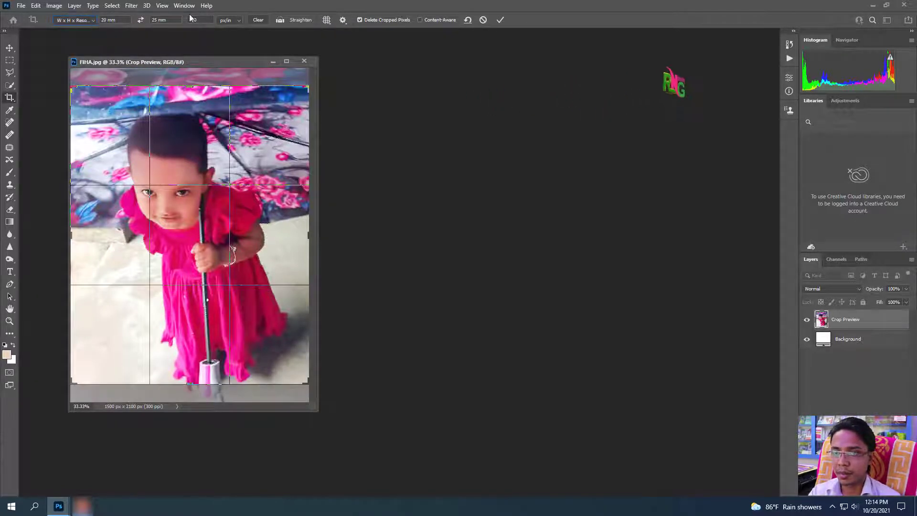
pyautogui.write('300')
pyautogui.rightClick(126, 20)
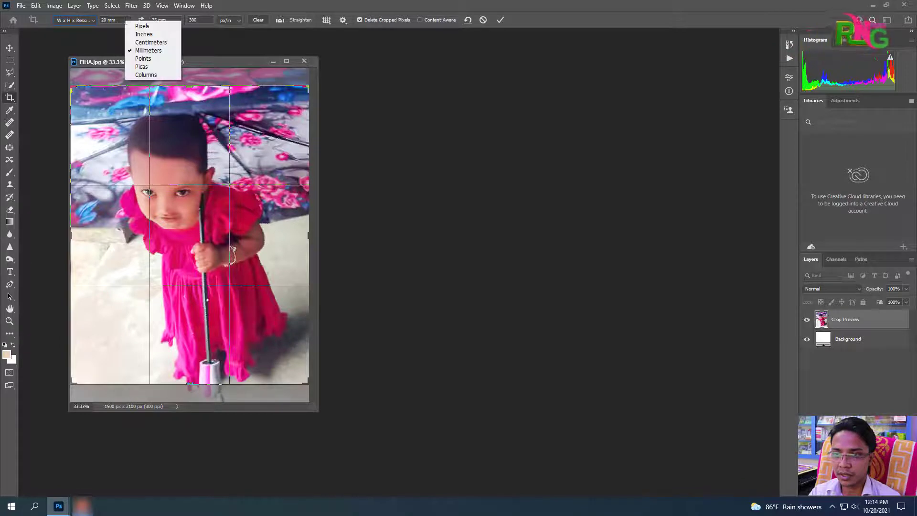
pyautogui.click(155, 52)
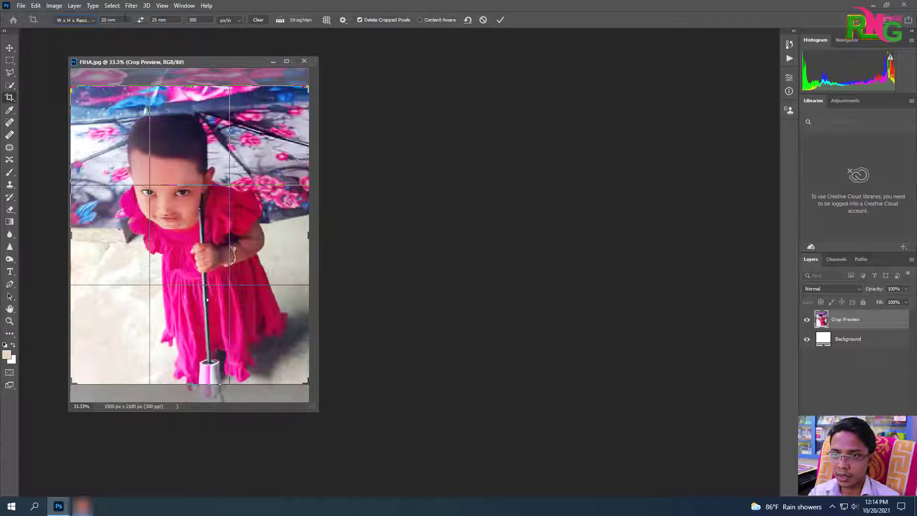
# Crop to 20 × 25 mm, centring the frame on the girl's face
pyautogui.click(120, 20)
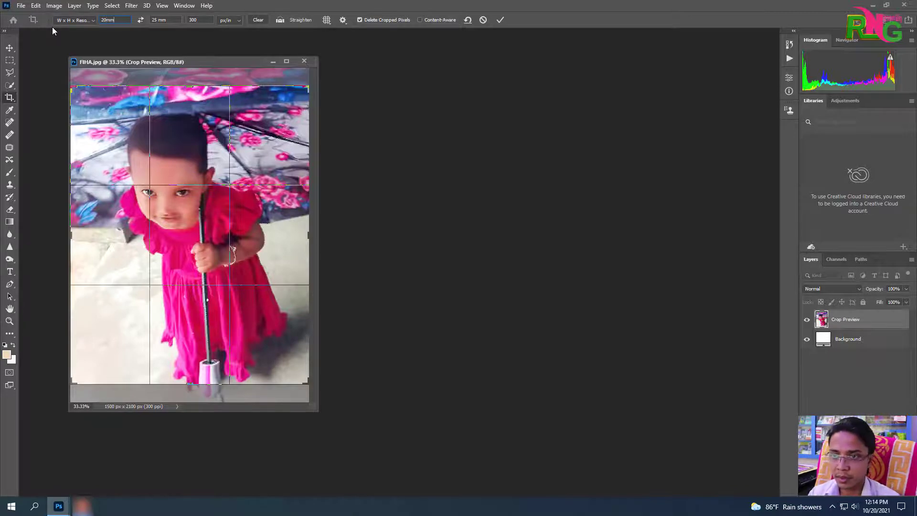
pyautogui.write('0mm')
pyautogui.press('Tab')
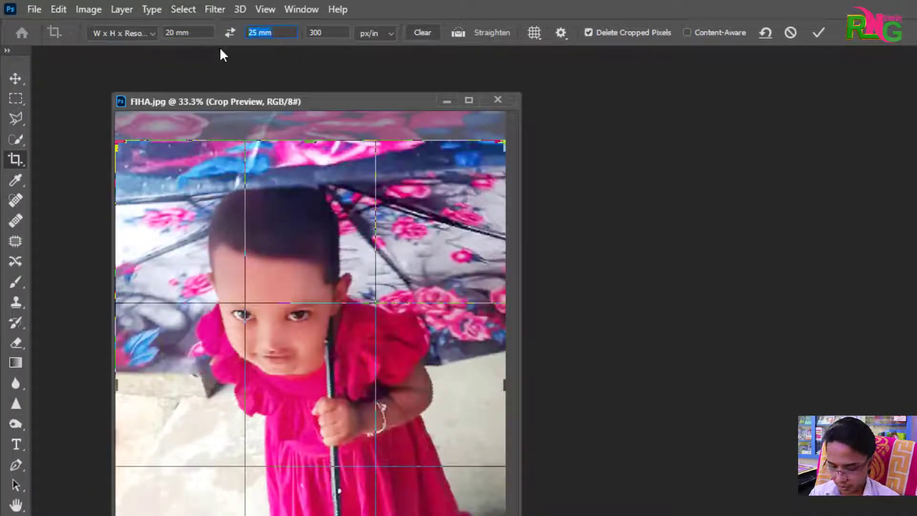
pyautogui.write('25mm')
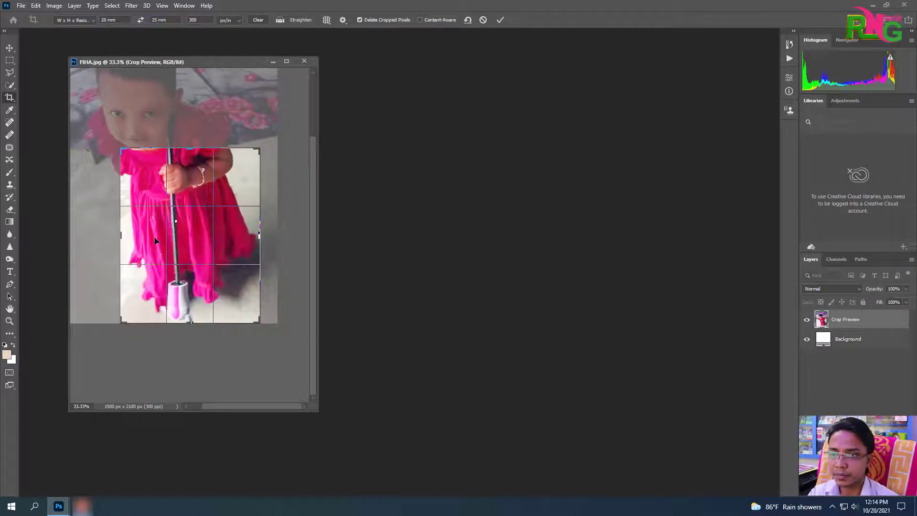
pyautogui.moveTo(156, 230); pyautogui.dragTo(209, 294)
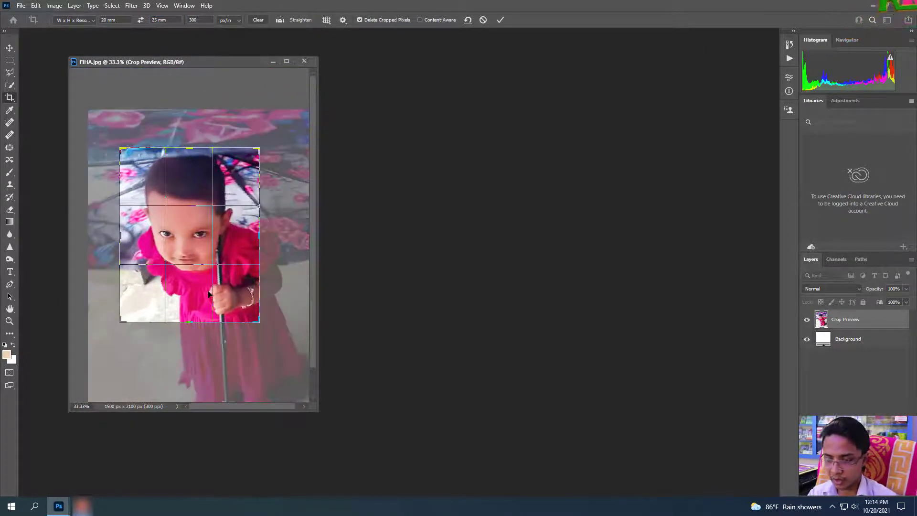
pyautogui.press('Return')
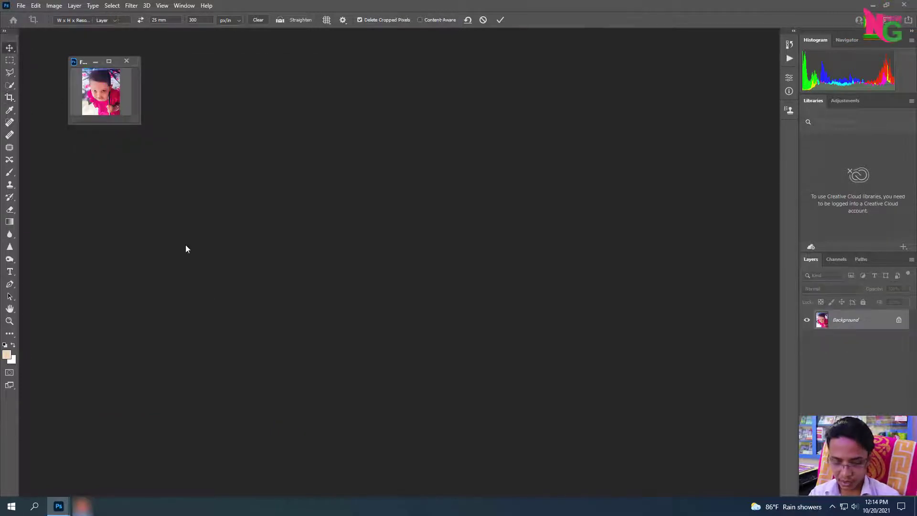
# Create a second blank A4 page (Untitled-2) in its own floating window
pyautogui.press('v')
pyautogui.hotkey('ctrl', 'n')
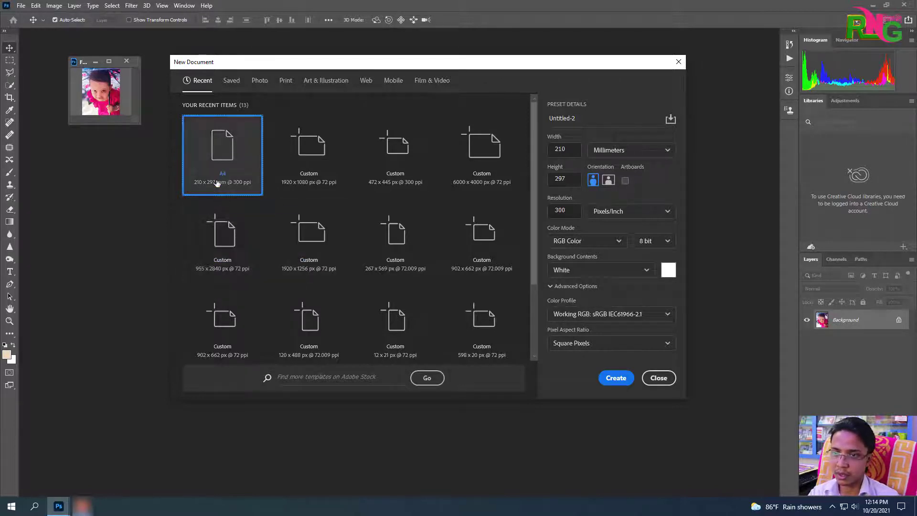
pyautogui.doubleClick(216, 183)
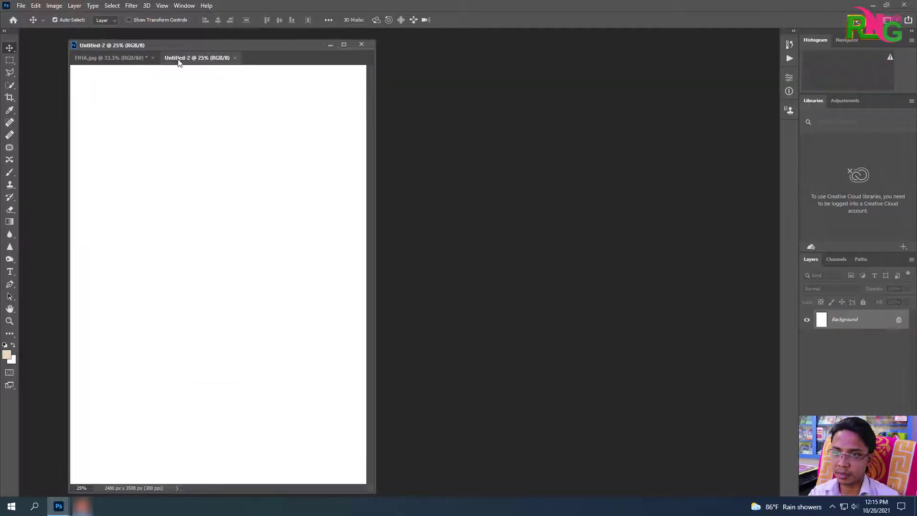
pyautogui.moveTo(180, 60)
pyautogui.mouseDown()
pyautogui.moveTo(228, 104)
pyautogui.moveTo(441, 72)
pyautogui.mouseUp()
# Copy the 20 × 25 mm portrait onto the A4 page at its top-left corner
pyautogui.click(223, 265)
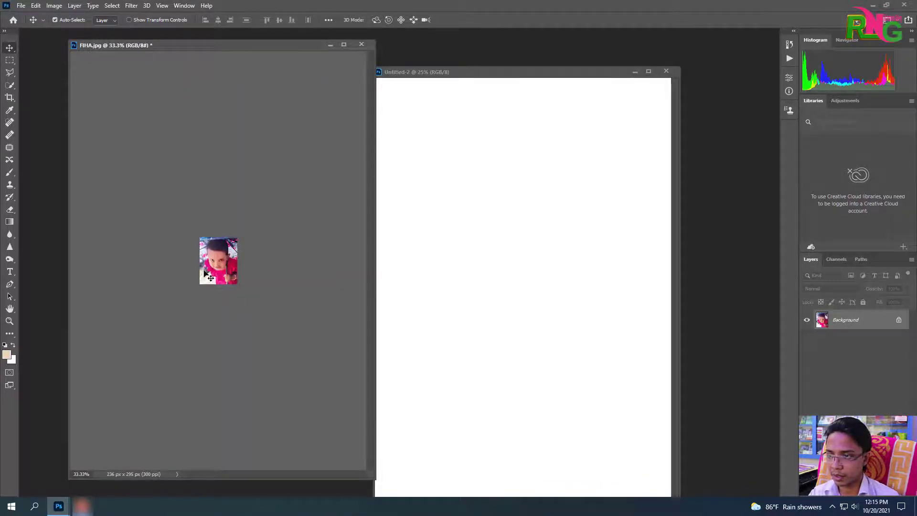
pyautogui.moveTo(206, 273)
pyautogui.mouseDown()
pyautogui.moveTo(500, 234)
pyautogui.moveTo(402, 121)
pyautogui.mouseUp()
pyautogui.click(235, 266)
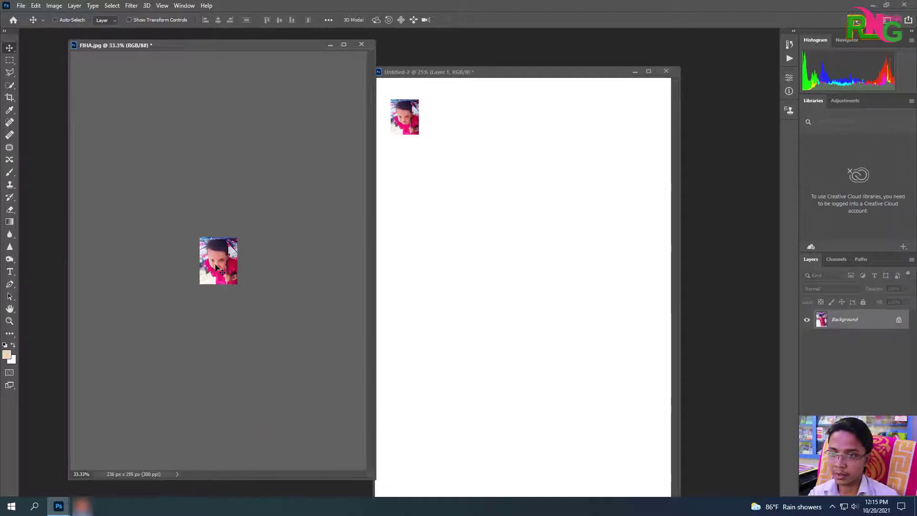
# Undo the crop to restore the full photo and arrange both windows side by side
pyautogui.hotkey('ctrl', 'z')
pyautogui.moveTo(233, 47); pyautogui.dragTo(215, 43)
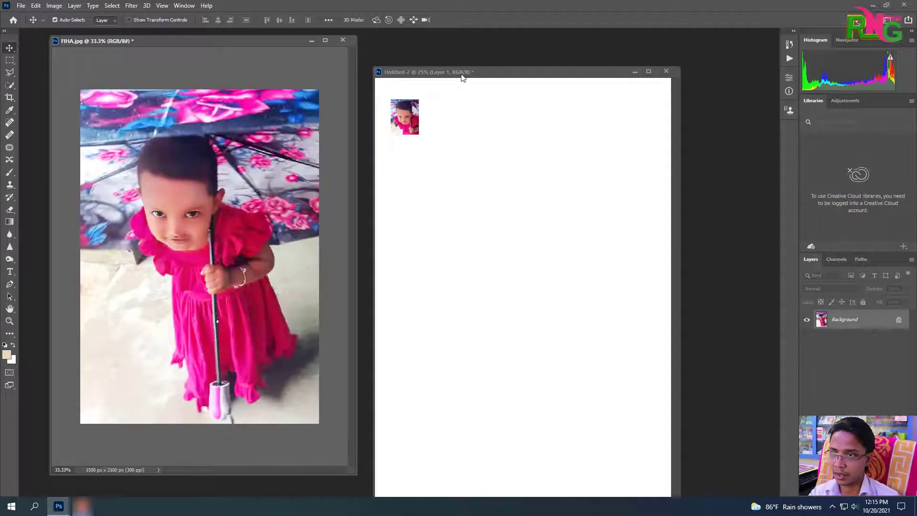
pyautogui.moveTo(462, 73); pyautogui.dragTo(554, 56)
pyautogui.click(202, 181)
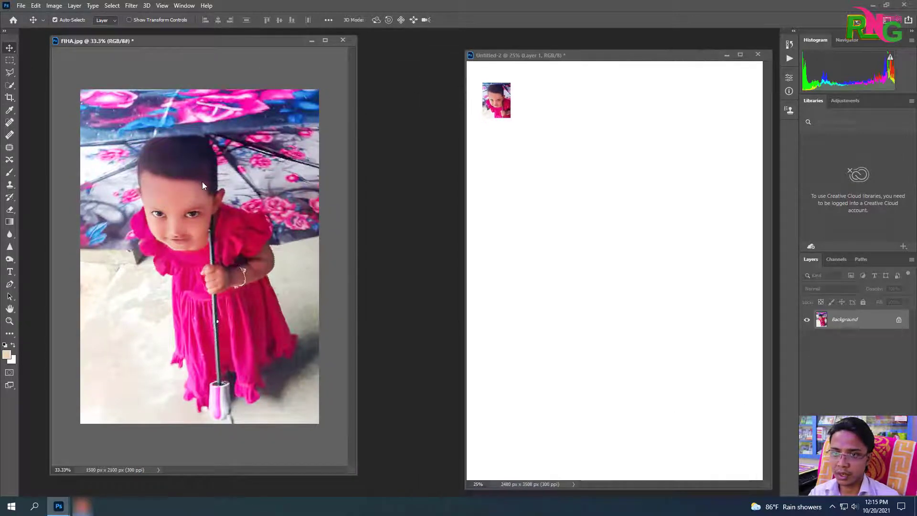
pyautogui.click(10, 97)
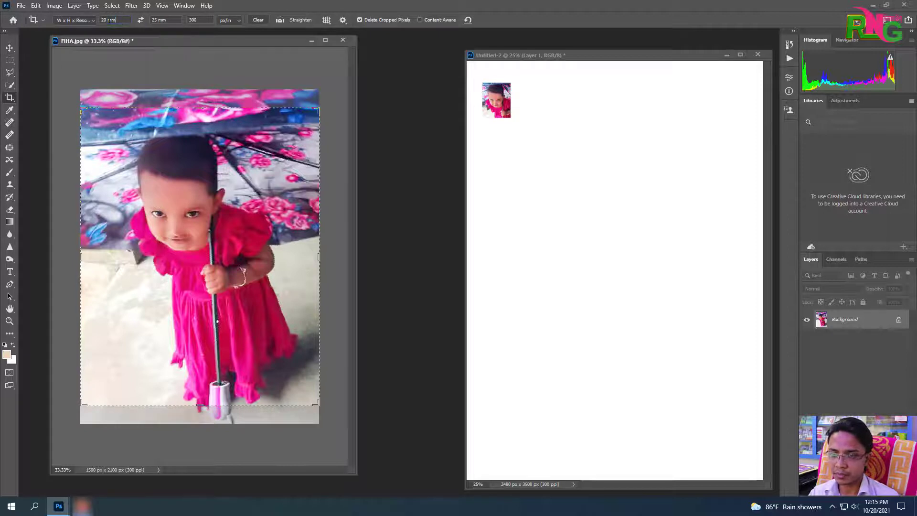
# Crop the photo to 40 × 50 mm, framing her head and upper body
pyautogui.moveTo(111, 20); pyautogui.dragTo(82, 24)
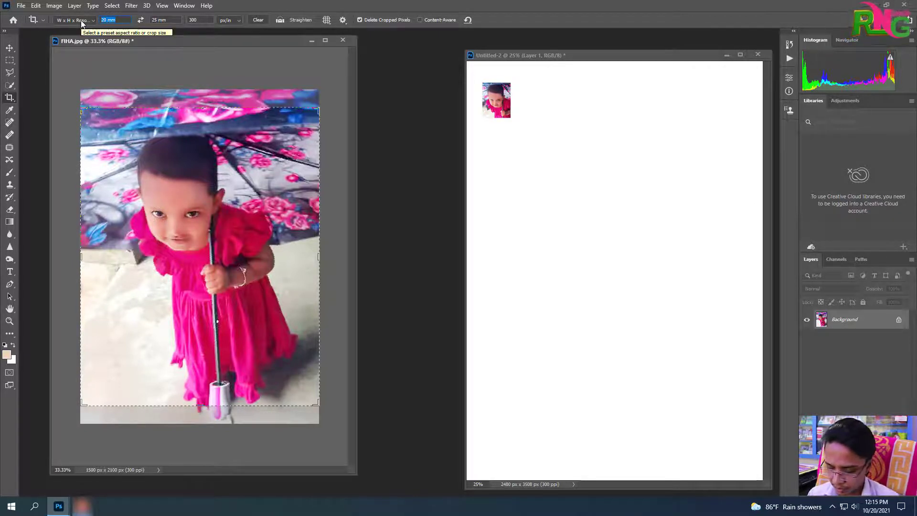
pyautogui.write('40')
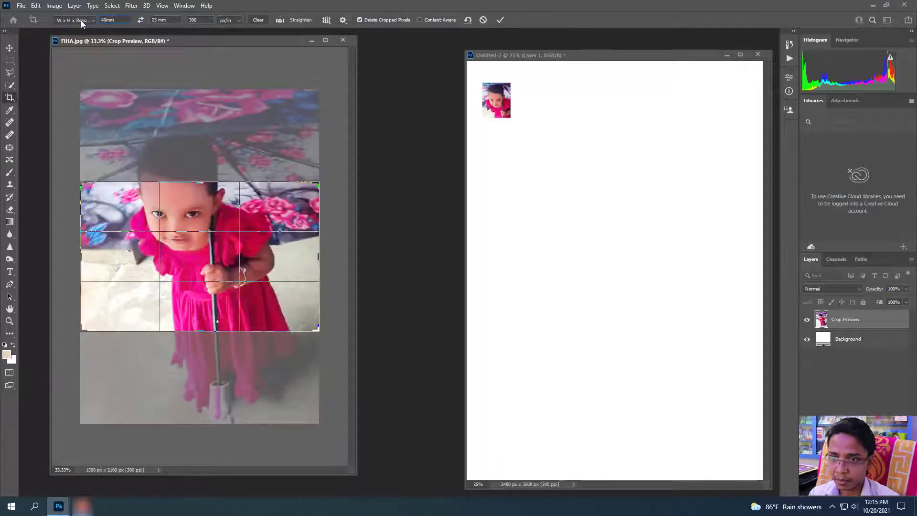
pyautogui.press('Tab')
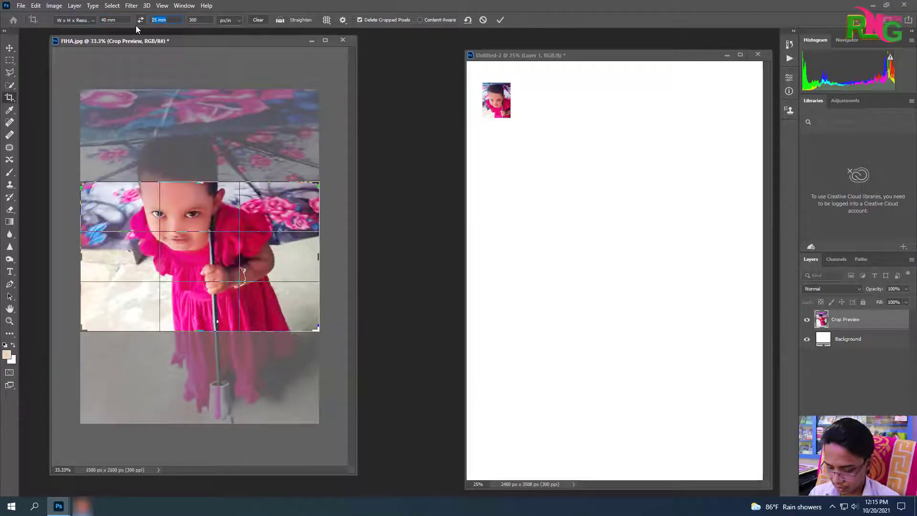
pyautogui.write('50')
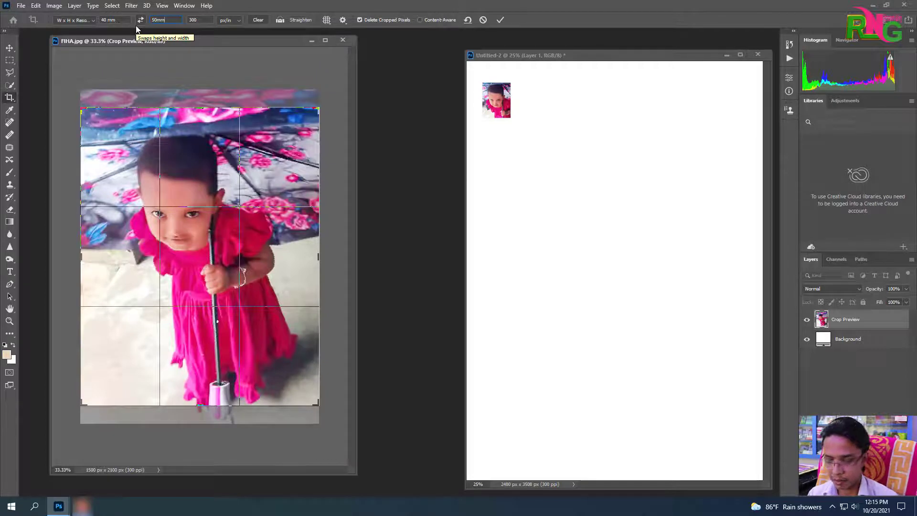
pyautogui.press('Return')
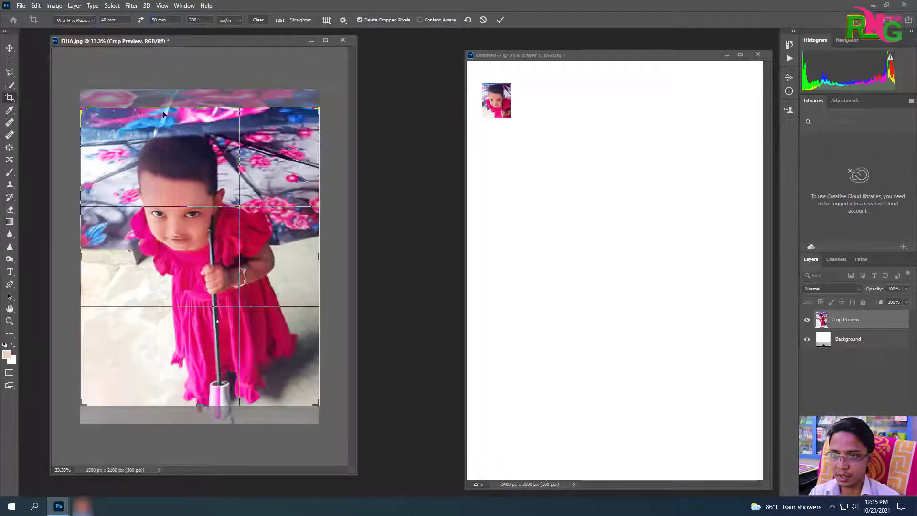
pyautogui.moveTo(201, 109); pyautogui.dragTo(200, 123)
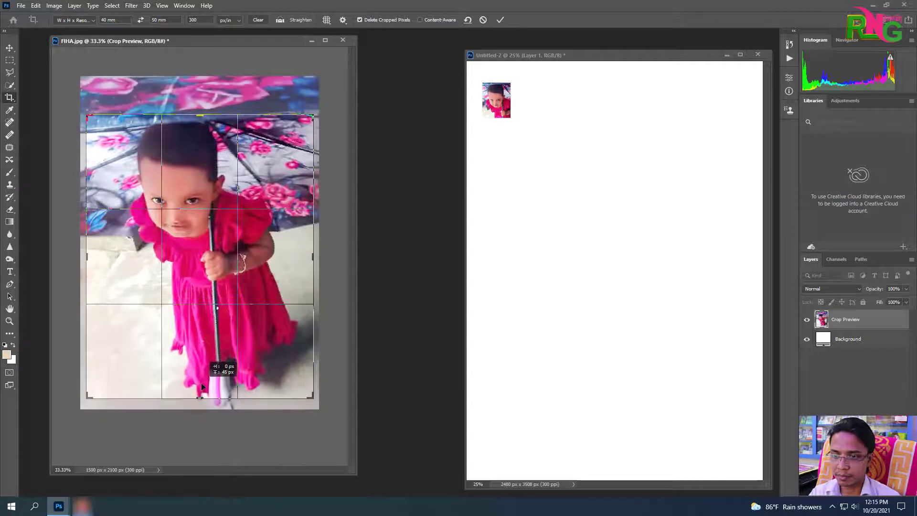
pyautogui.moveTo(202, 394); pyautogui.dragTo(205, 340)
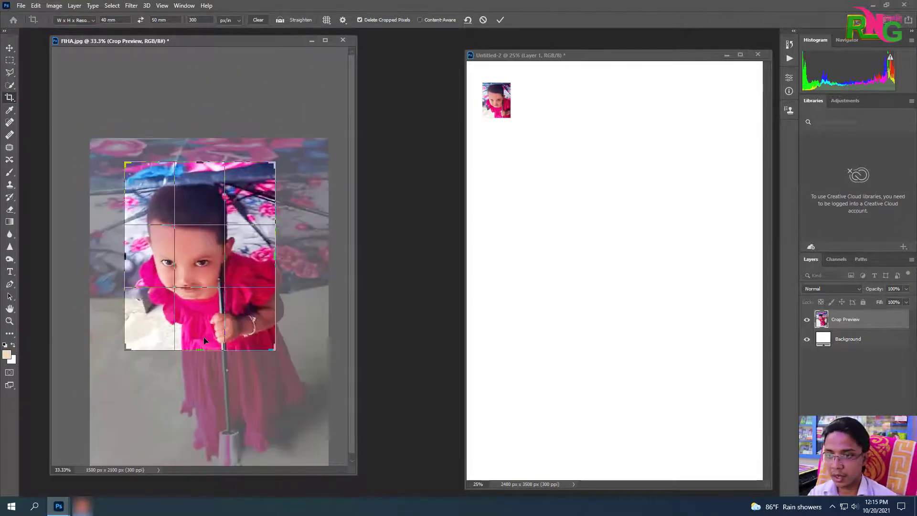
pyautogui.press('Return')
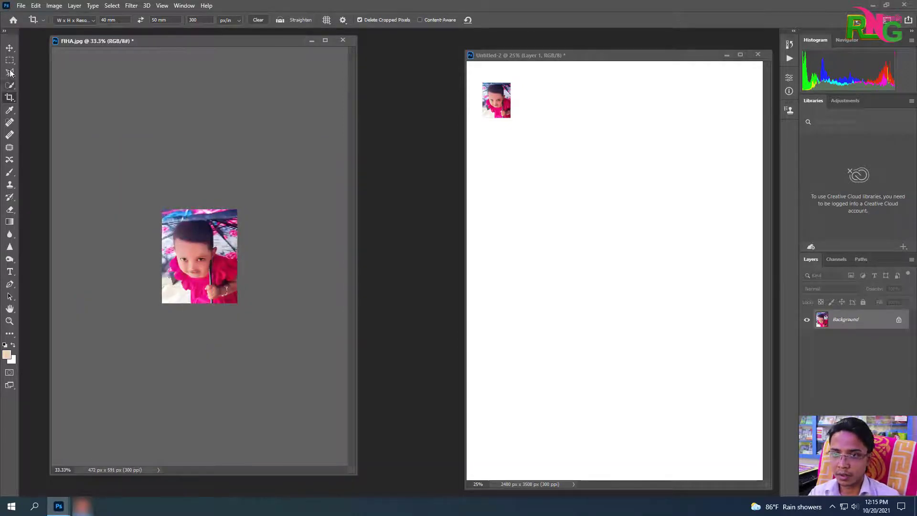
pyautogui.click(8, 51)
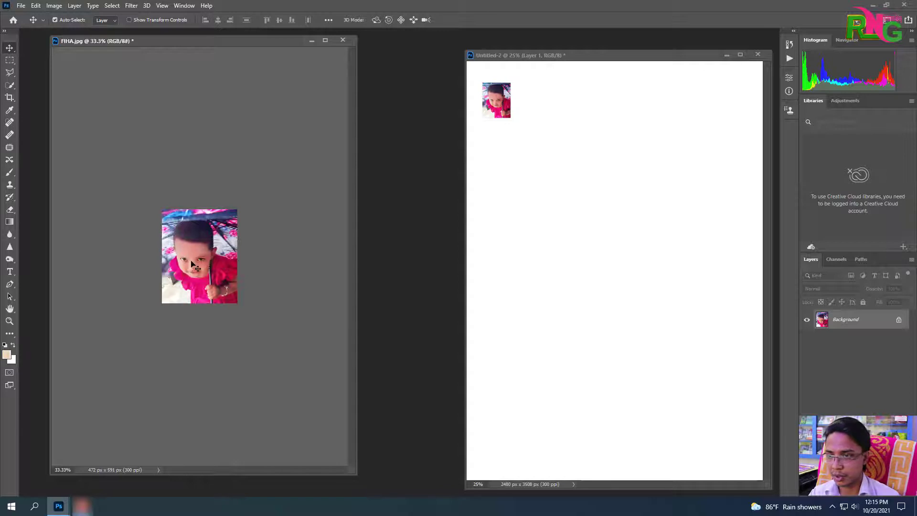
# Copy the 40 × 50 mm crop into Untitled-2 beside the small one, then undo the photo's crop
pyautogui.moveTo(193, 263); pyautogui.dragTo(559, 200)
pyautogui.moveTo(574, 153); pyautogui.dragTo(552, 92)
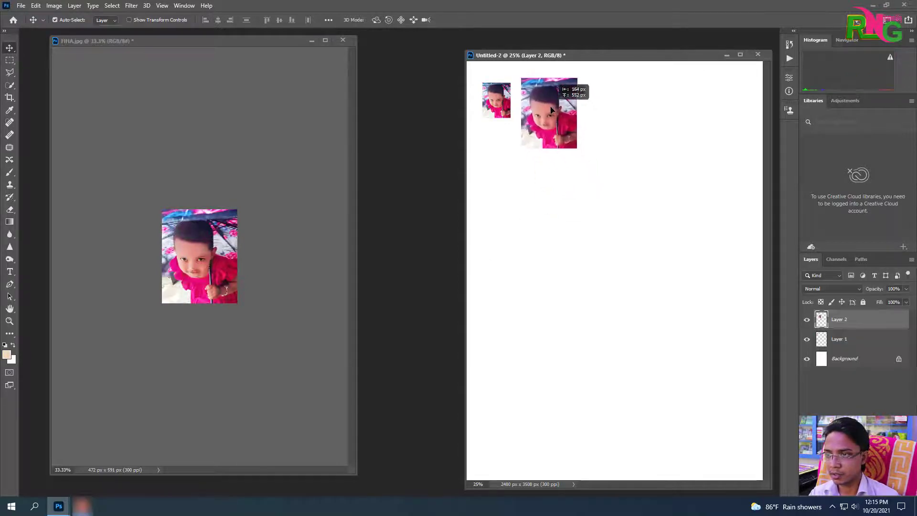
pyautogui.click(170, 249)
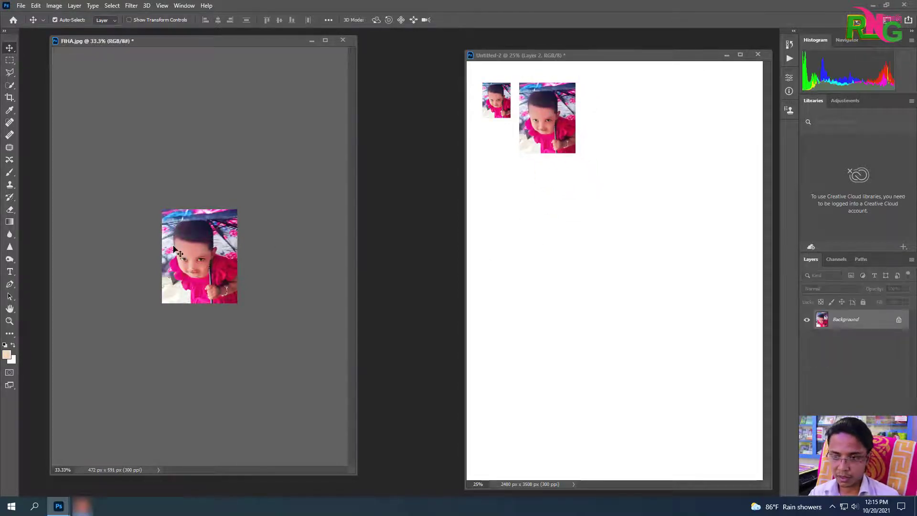
pyautogui.hotkey('ctrl', 'z')
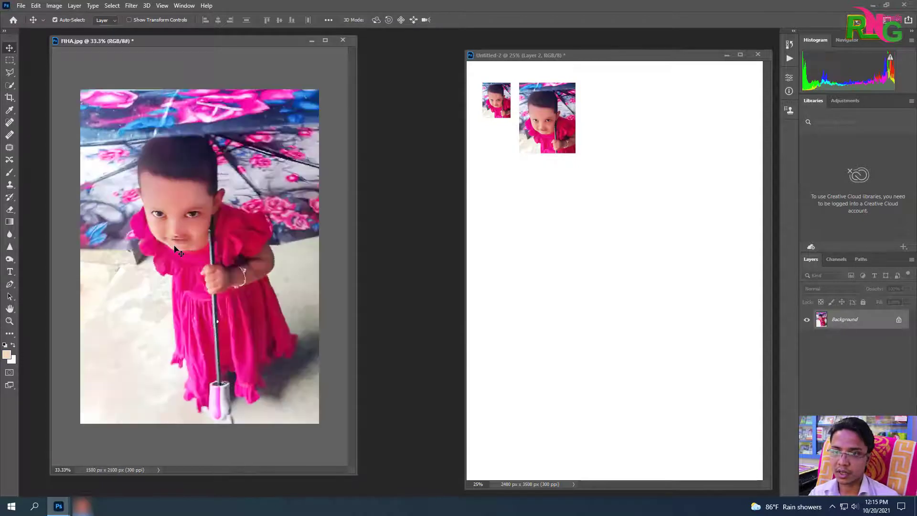
pyautogui.click(10, 99)
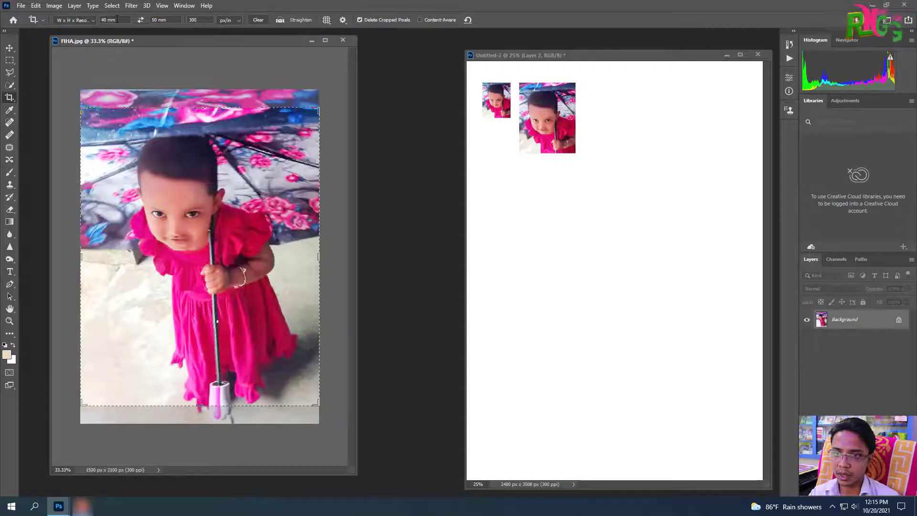
# Crop the photo to 3.5 × 5 inches and drag it onto the A4 sheet as Layer 3
pyautogui.click(94, 19)
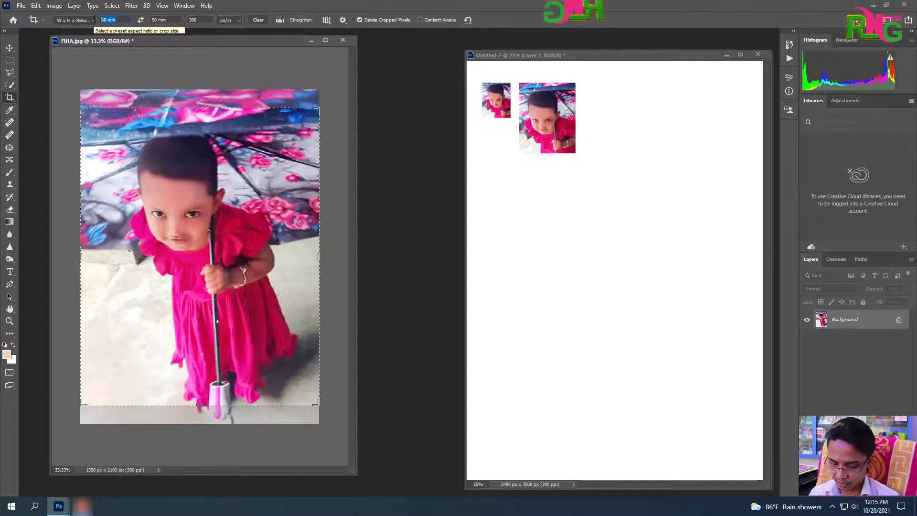
pyautogui.write('3')
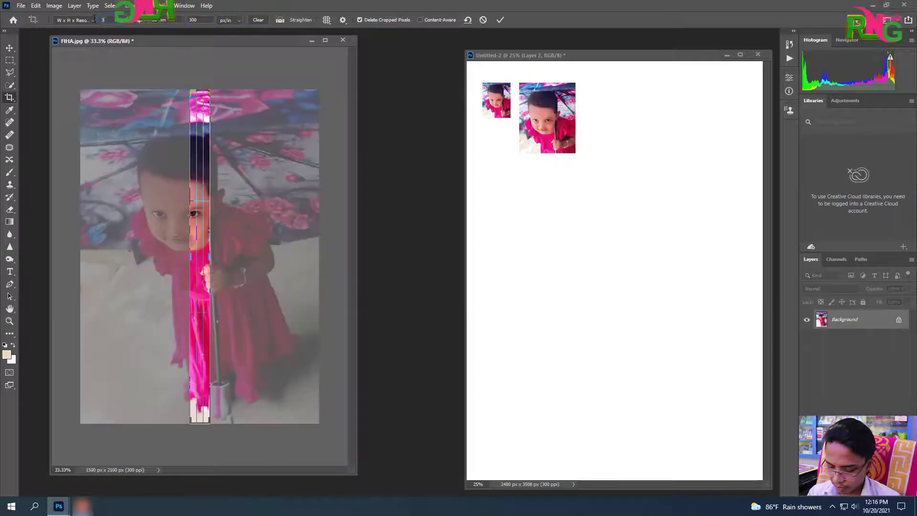
pyautogui.write('.5')
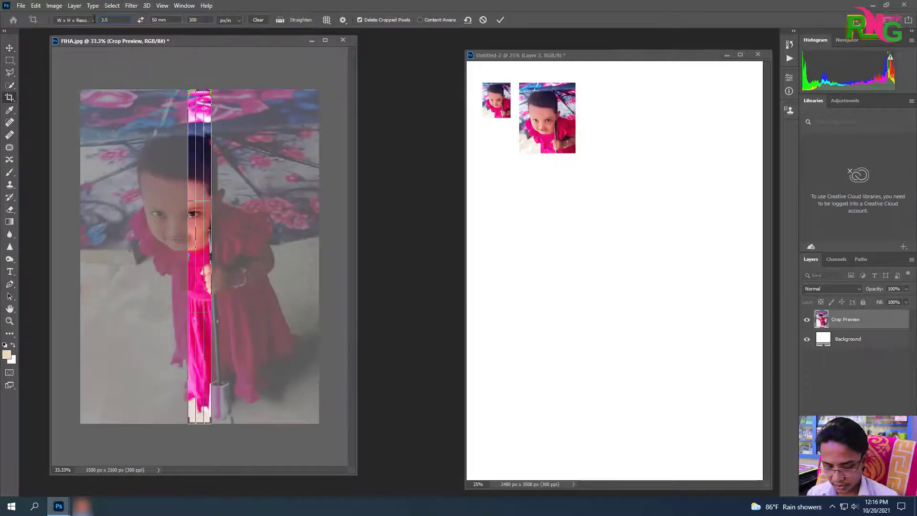
pyautogui.write('in')
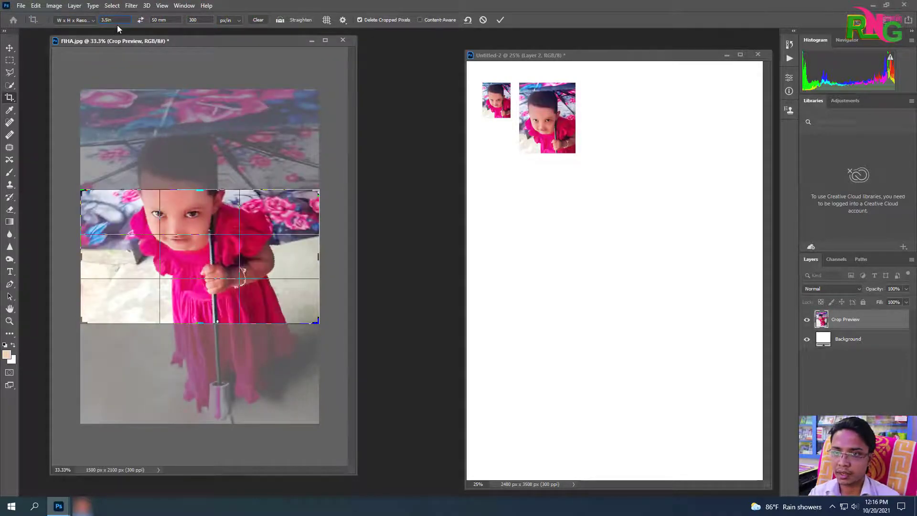
pyautogui.rightClick(121, 19)
pyautogui.click(126, 31)
pyautogui.press('Tab')
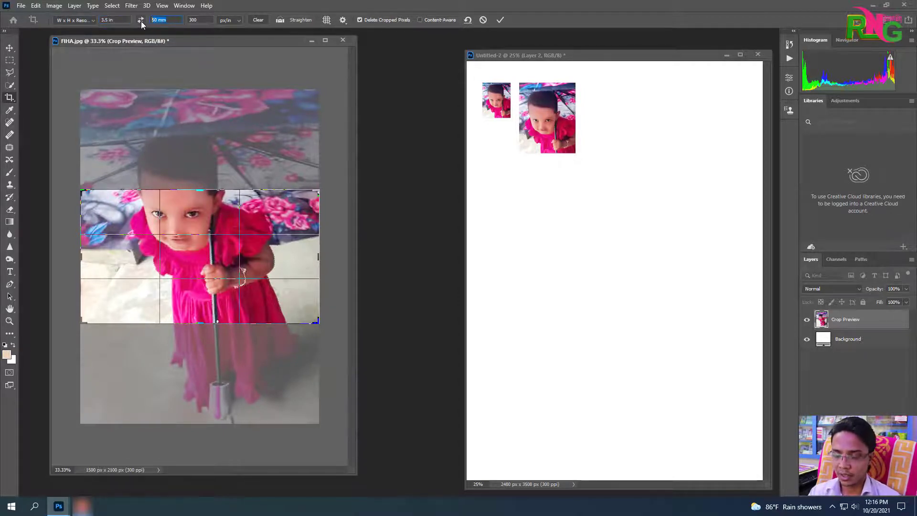
pyautogui.write('5')
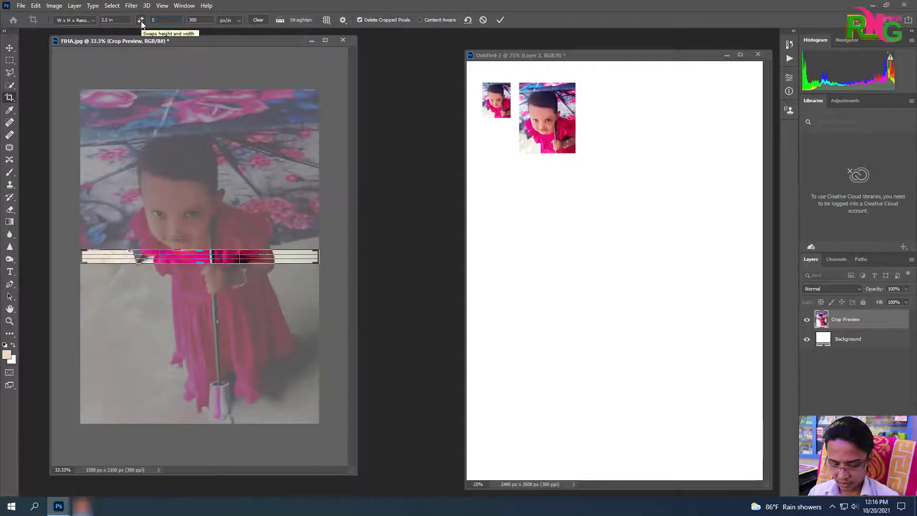
pyautogui.write('in')
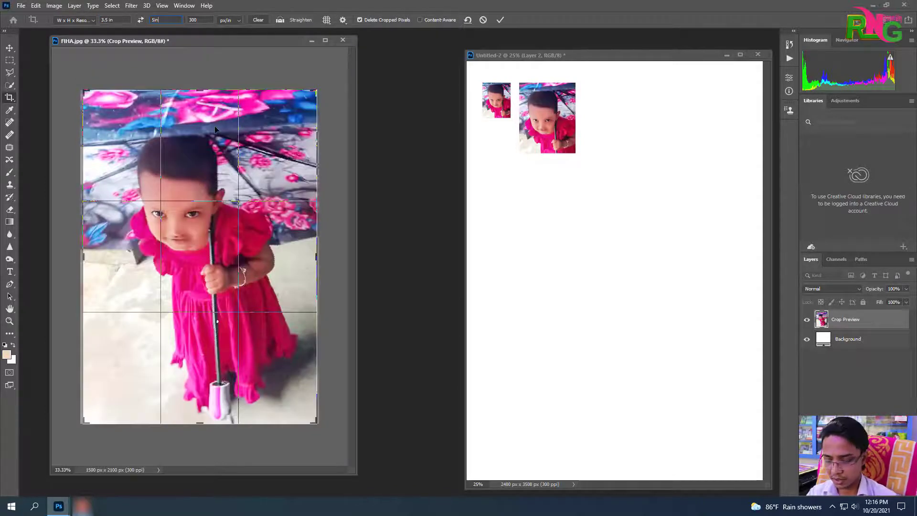
pyautogui.press('Return')
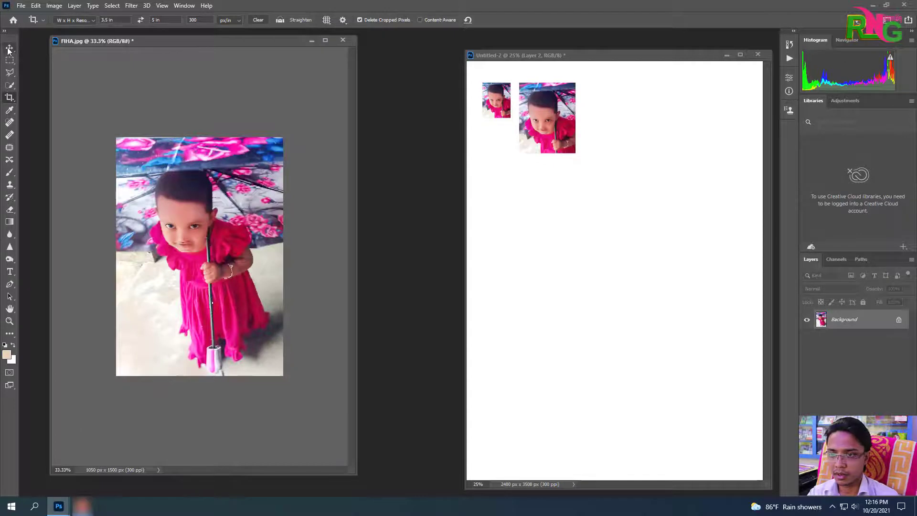
pyautogui.press('v')
pyautogui.moveTo(263, 254)
pyautogui.mouseDown()
pyautogui.moveTo(333, 283)
pyautogui.moveTo(548, 241)
pyautogui.moveTo(656, 164)
pyautogui.moveTo(649, 171)
pyautogui.mouseUp()
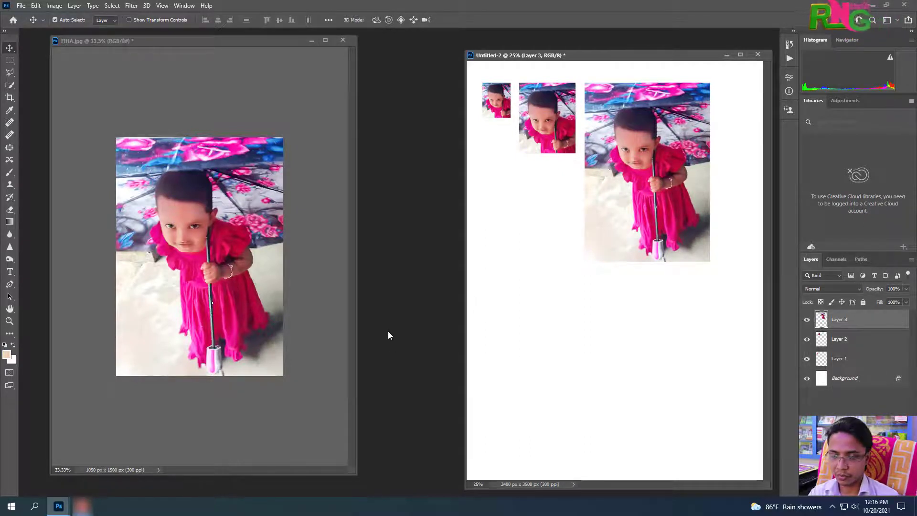
# Crop the girl's photo to 4 × 6 inches
pyautogui.click(180, 257)
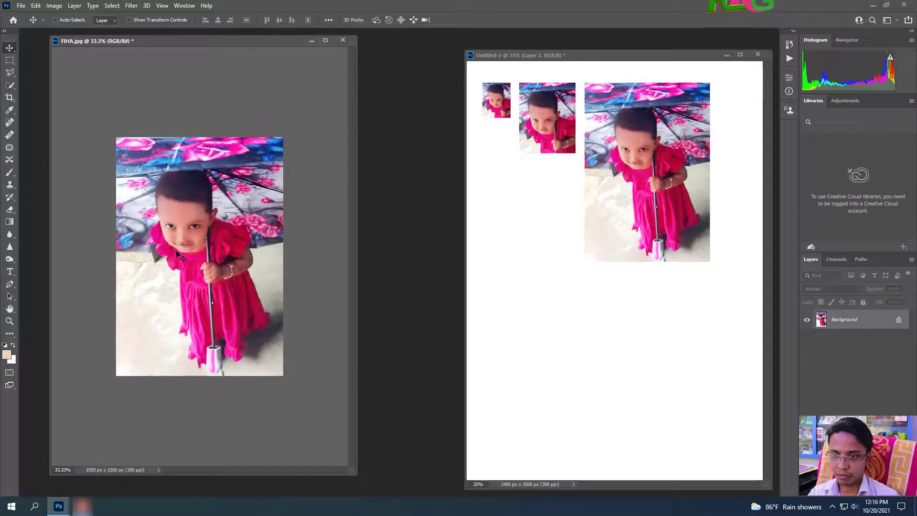
pyautogui.click(10, 97)
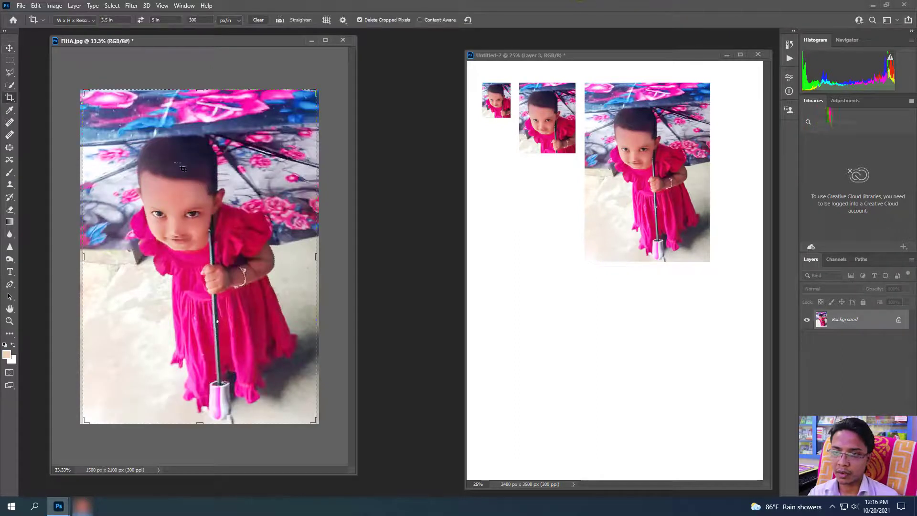
pyautogui.click(114, 21)
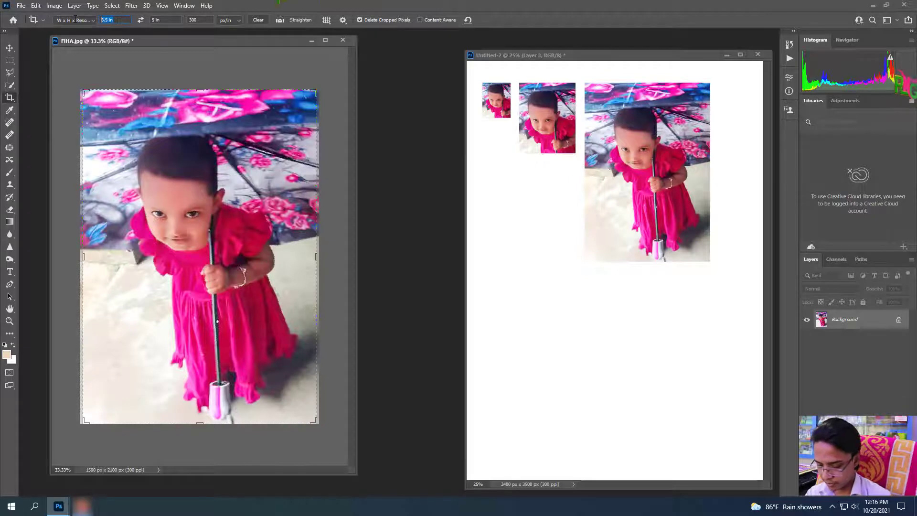
pyautogui.write('4in')
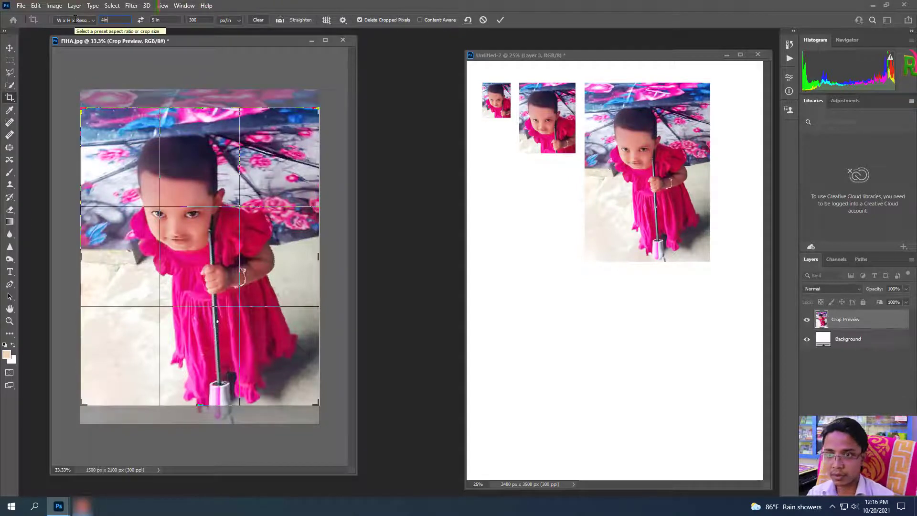
pyautogui.press('Tab')
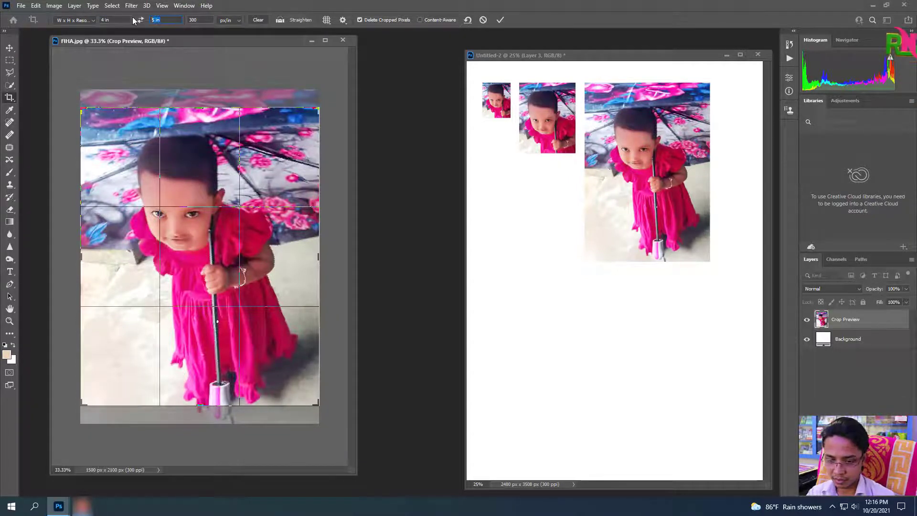
pyautogui.write('6')
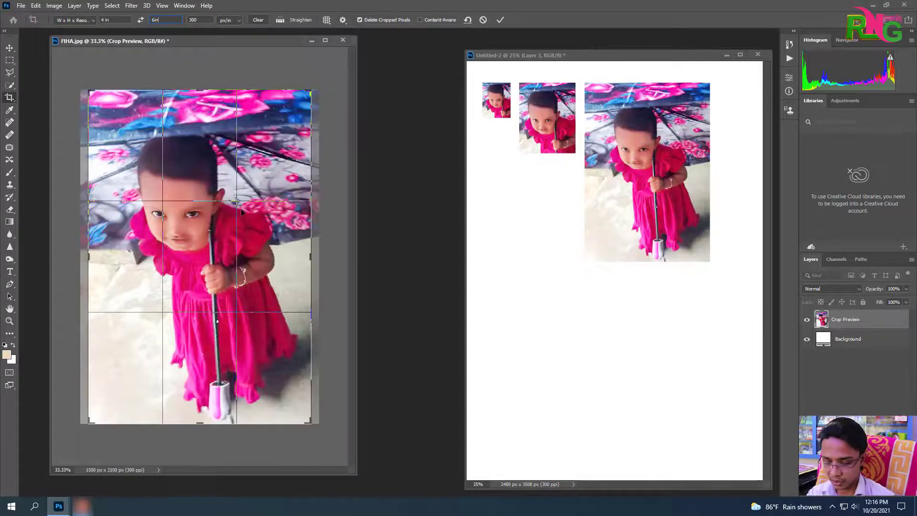
pyautogui.press('Return')
pyautogui.press('Return')
# Place the 4 × 6 crop at the A4 sheet's lower right as Layer 4
pyautogui.click(9, 49)
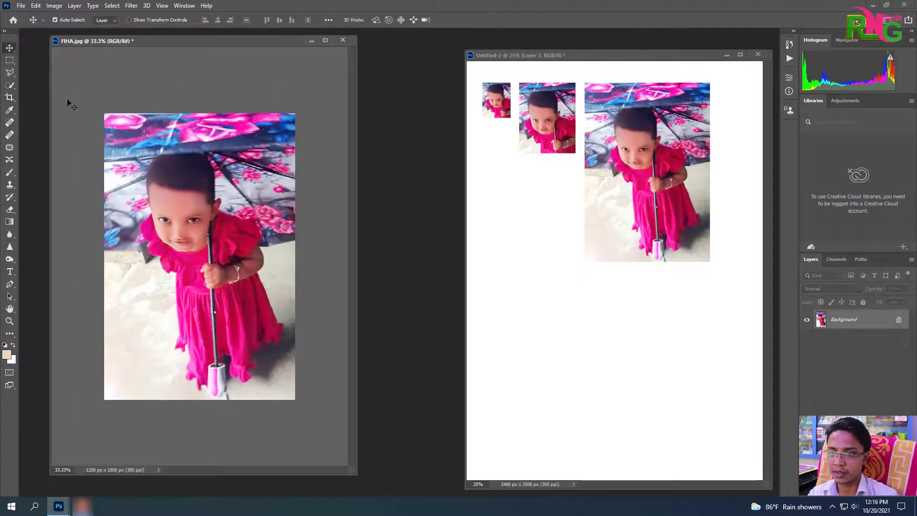
pyautogui.moveTo(160, 219)
pyautogui.mouseDown()
pyautogui.moveTo(509, 268)
pyautogui.moveTo(553, 185)
pyautogui.mouseUp()
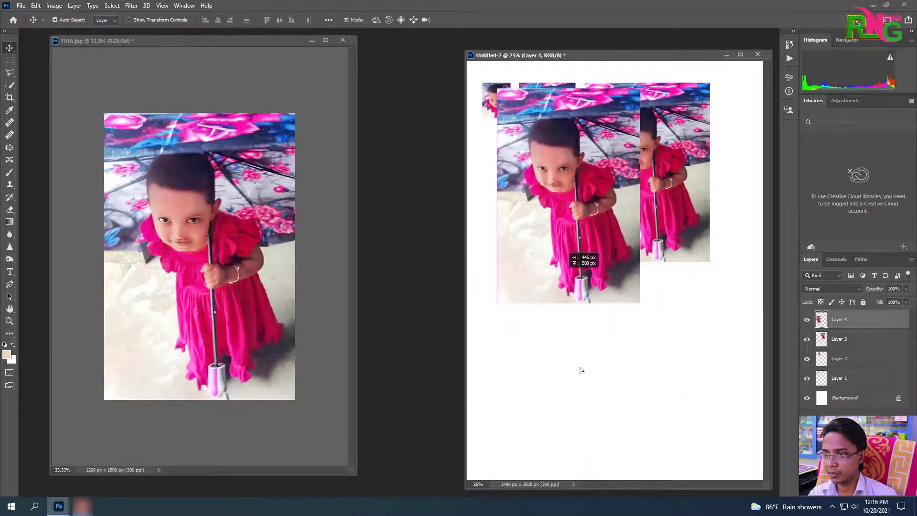
pyautogui.moveTo(553, 183); pyautogui.dragTo(641, 293)
pyautogui.click(261, 302)
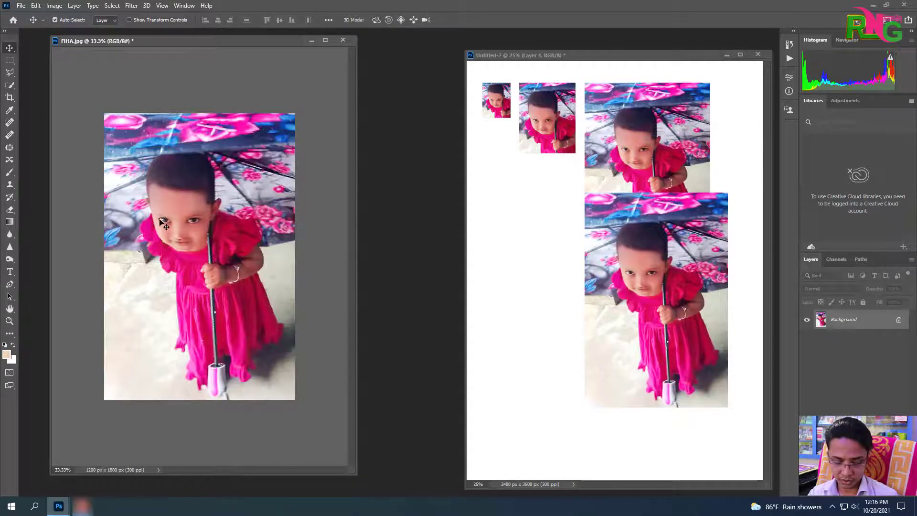
# Crop the photo to 5 × 7 inches and drag the copy onto the A4 sheet
pyautogui.click(9, 97)
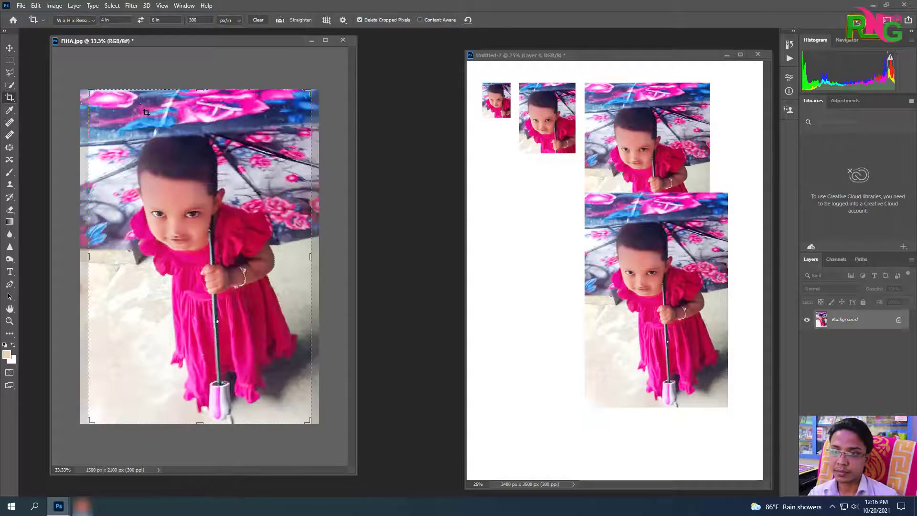
pyautogui.click(118, 22)
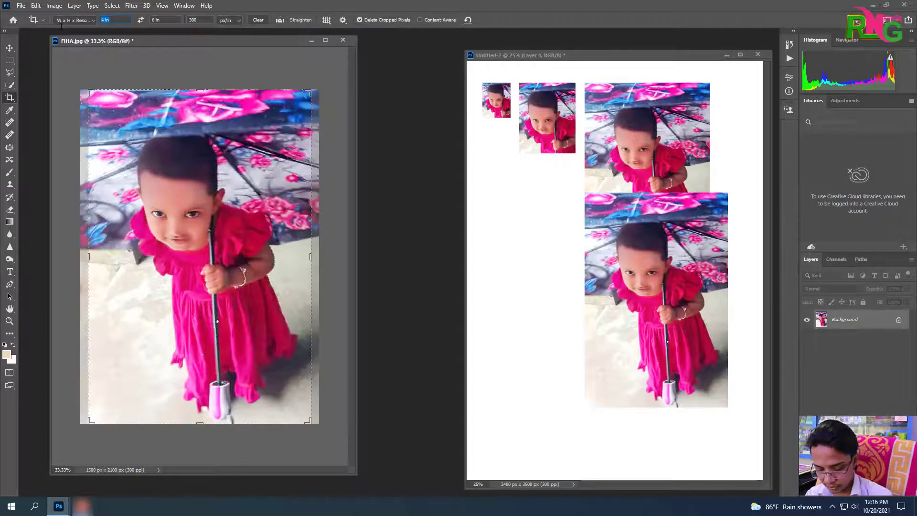
pyautogui.write('5')
pyautogui.press('Return')
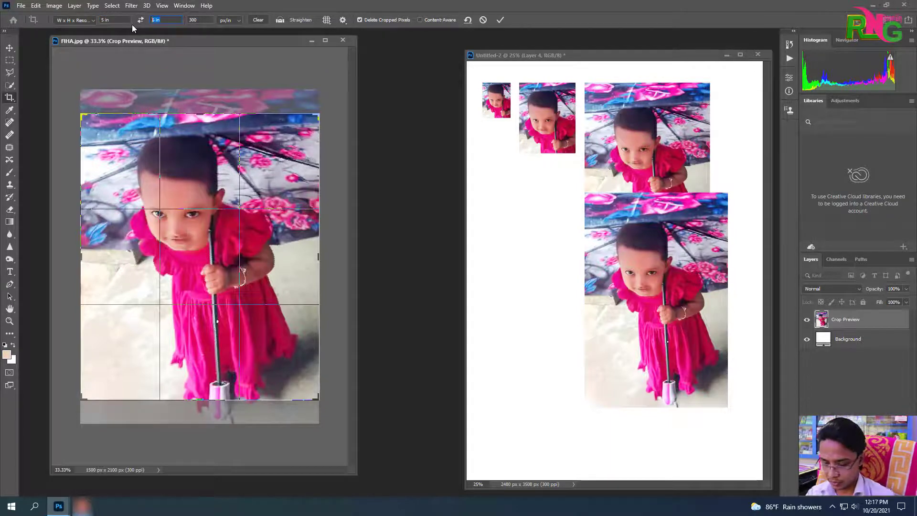
pyautogui.write('7')
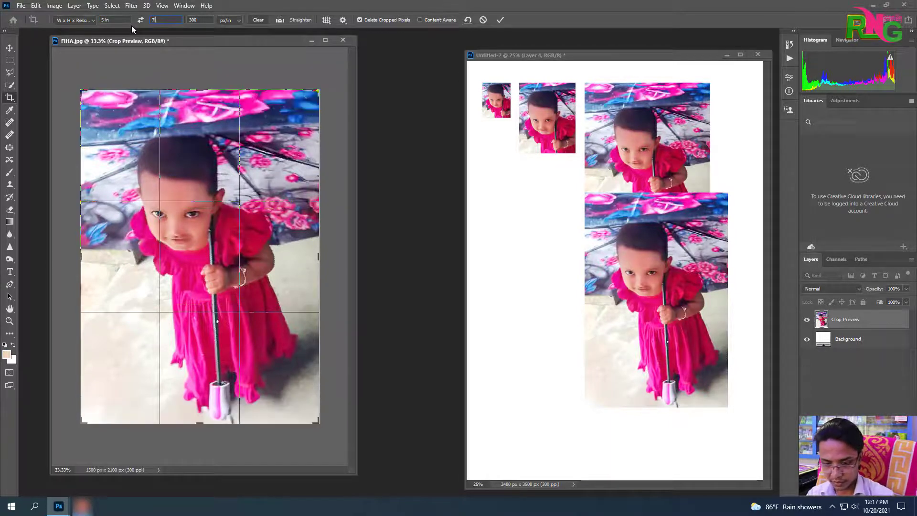
pyautogui.write('in')
pyautogui.press('Return')
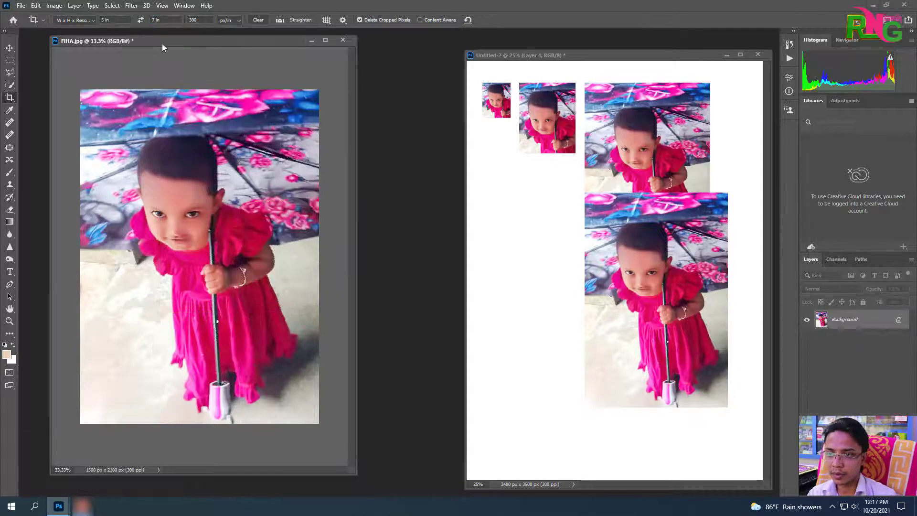
pyautogui.press('v')
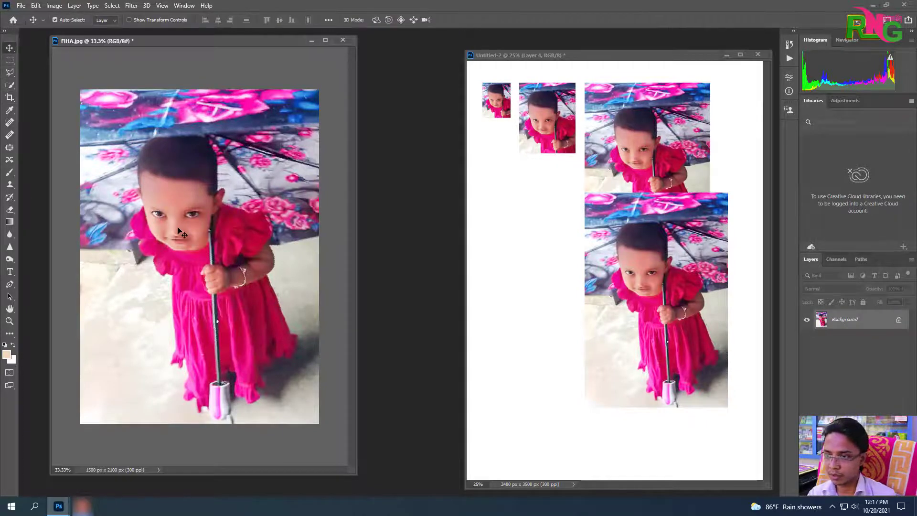
pyautogui.moveTo(157, 201)
pyautogui.mouseDown()
pyautogui.moveTo(575, 250)
pyautogui.moveTo(528, 271)
pyautogui.moveTo(580, 281)
pyautogui.mouseUp()
# Crop the photo to 6 × 9 inches and drag it onto the A4 sheet as Layer 6
pyautogui.click(232, 218)
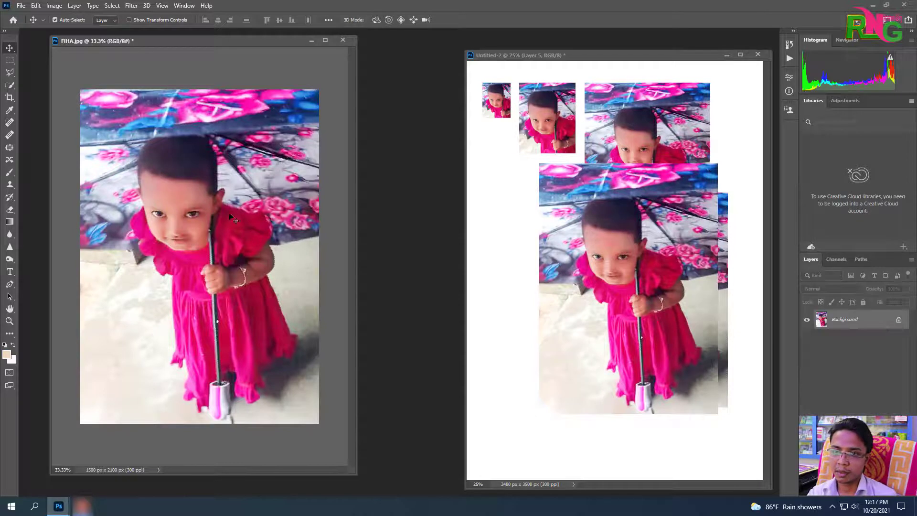
pyautogui.click(11, 98)
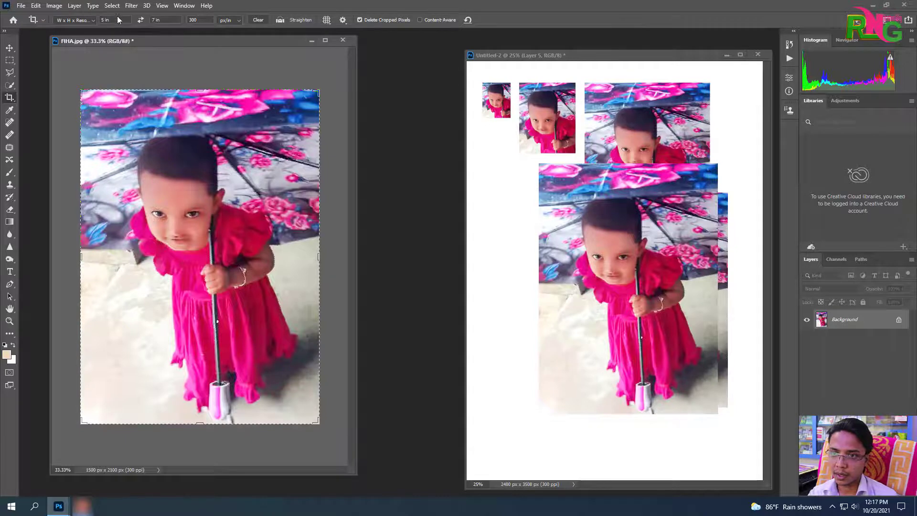
pyautogui.click(119, 20)
pyautogui.write('6')
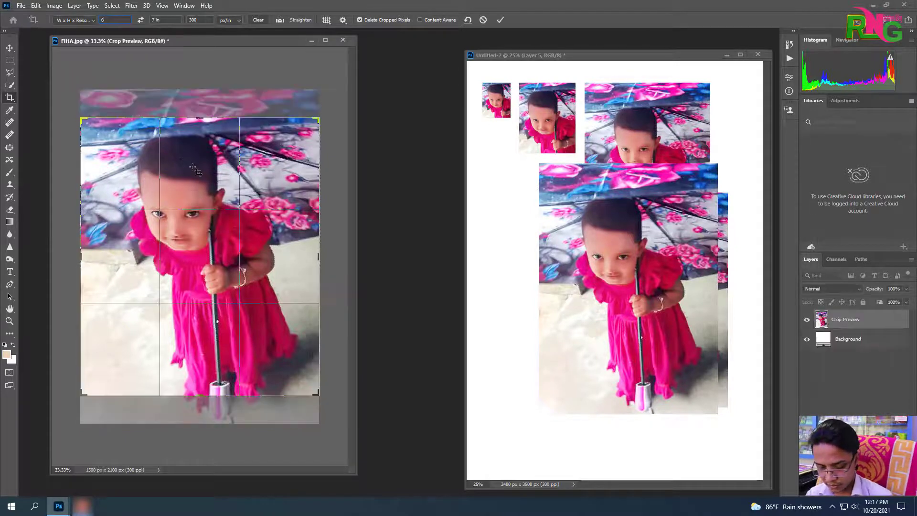
pyautogui.write('in')
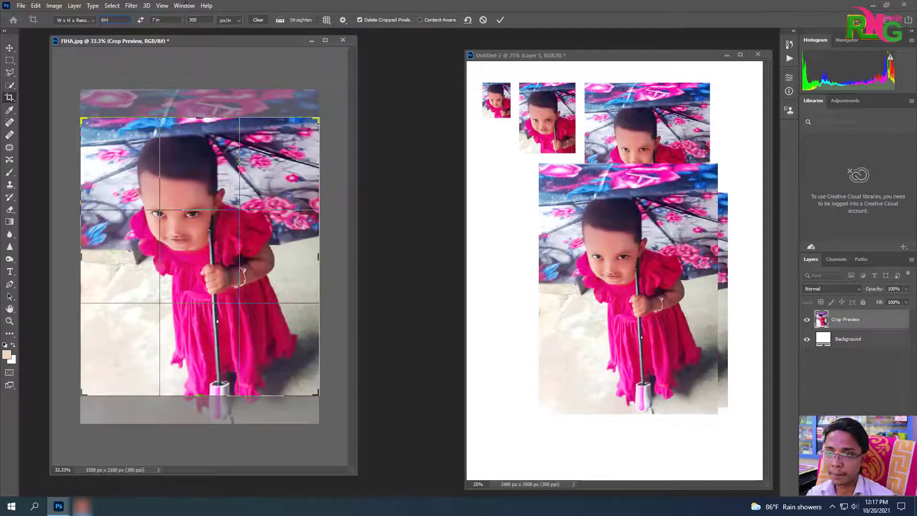
pyautogui.click(164, 19)
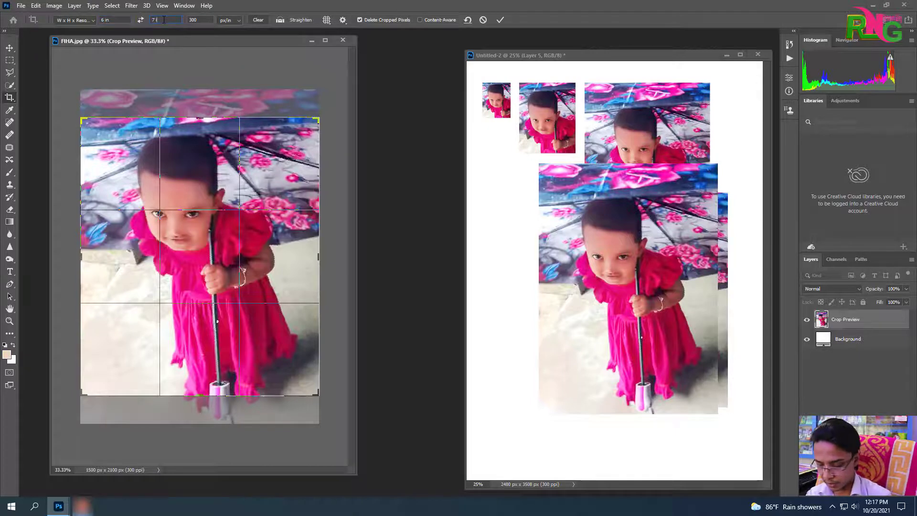
pyautogui.write('8')
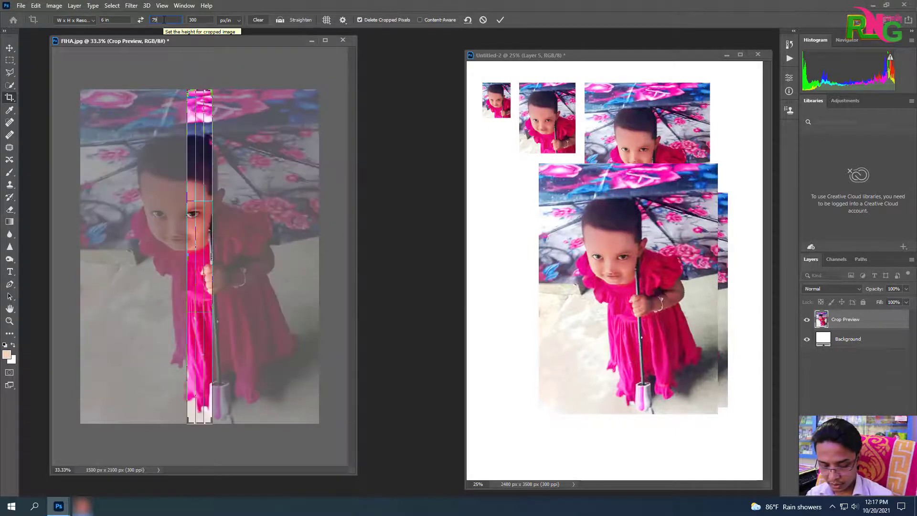
pyautogui.write('in')
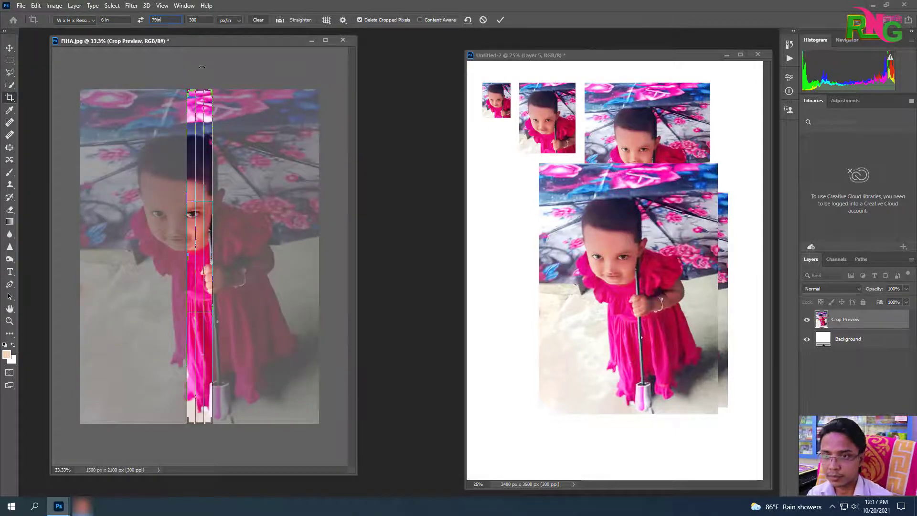
pyautogui.press('BackSpace')
pyautogui.press('BackSpace')
pyautogui.press('BackSpace')
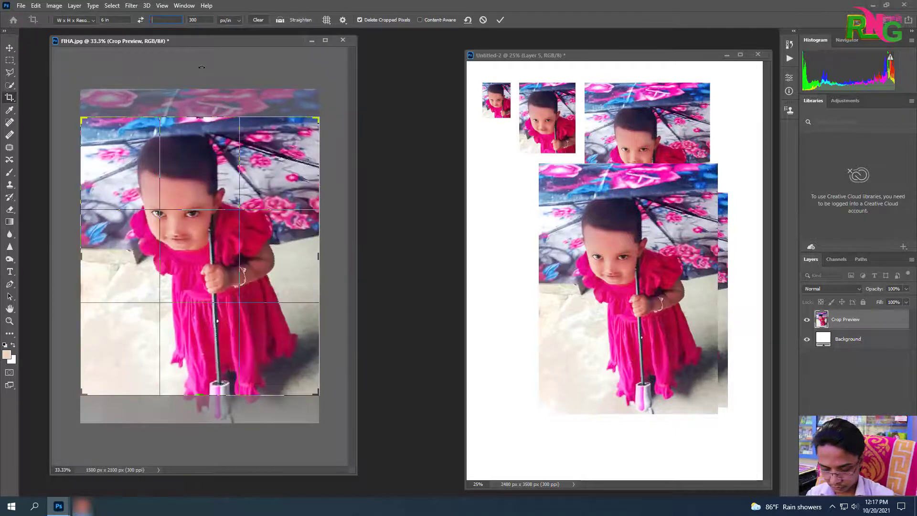
pyautogui.write('9in')
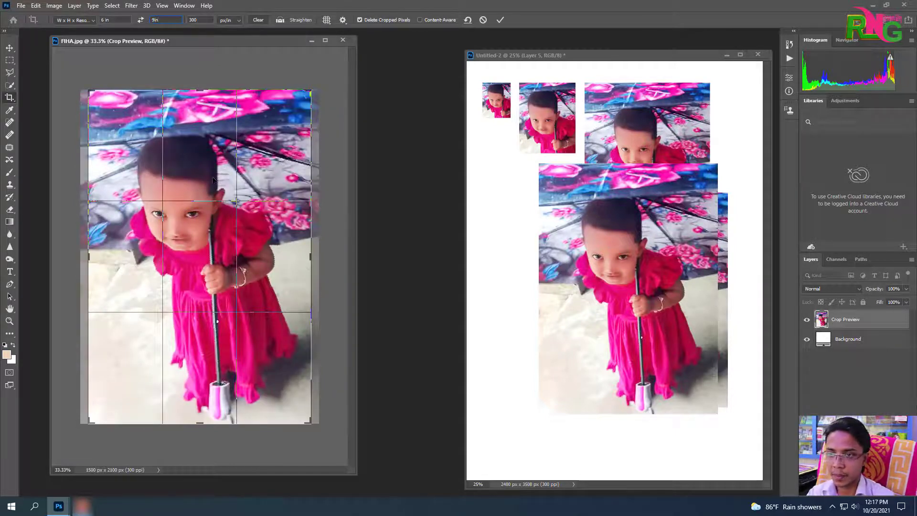
pyautogui.press('Return')
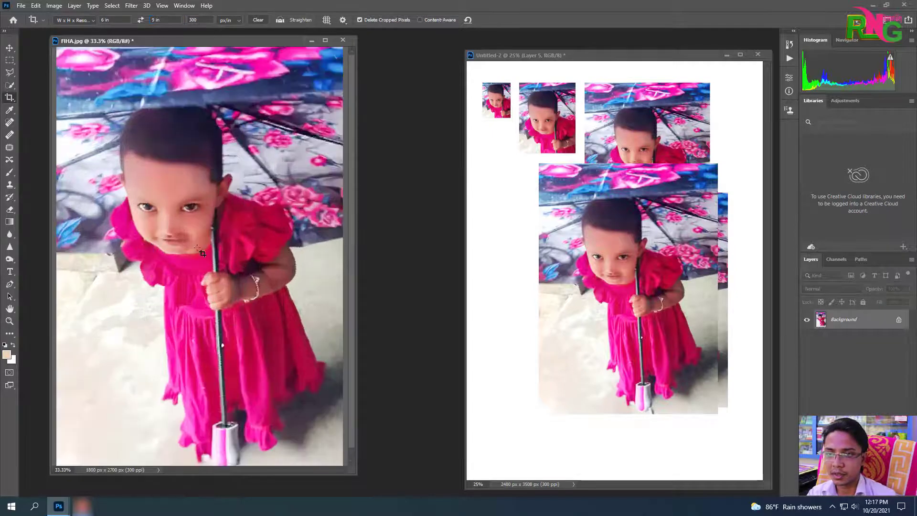
pyautogui.press('v')
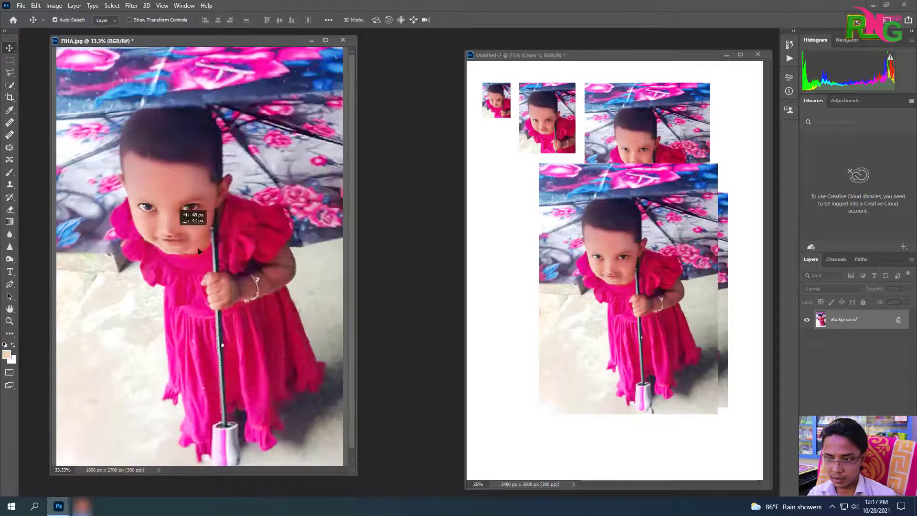
pyautogui.moveTo(170, 217)
pyautogui.mouseDown()
pyautogui.moveTo(547, 294)
pyautogui.moveTo(581, 251)
pyautogui.mouseUp()
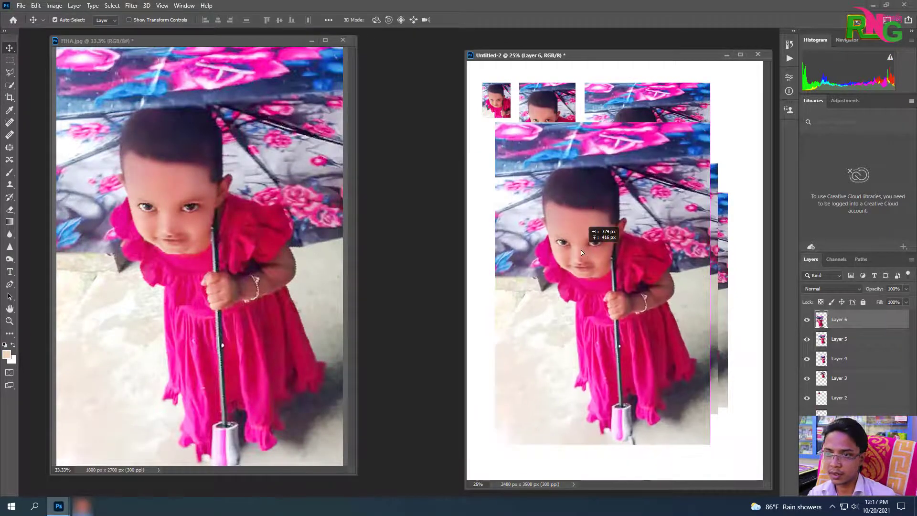
# Crop the photo to 8 × 12 inches and drag it onto the A4 sheet as a seventh layer
pyautogui.click(181, 257)
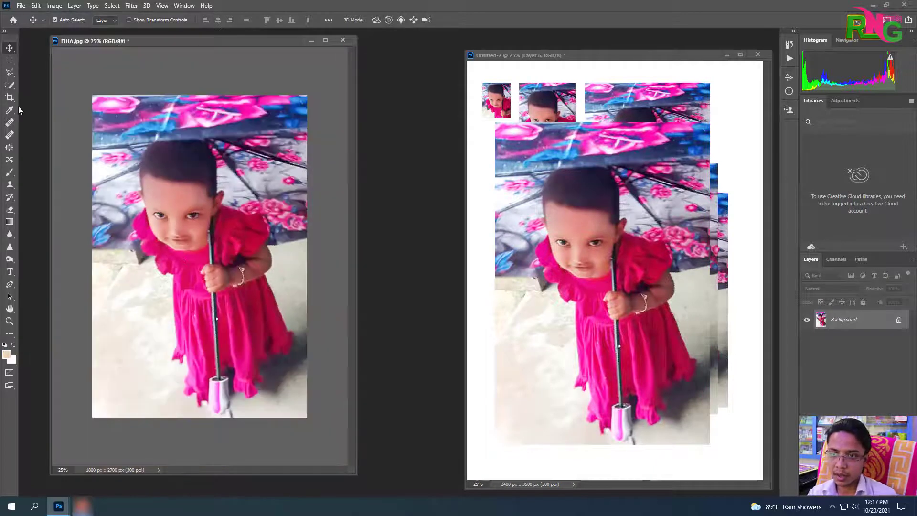
pyautogui.click(10, 97)
pyautogui.click(117, 19)
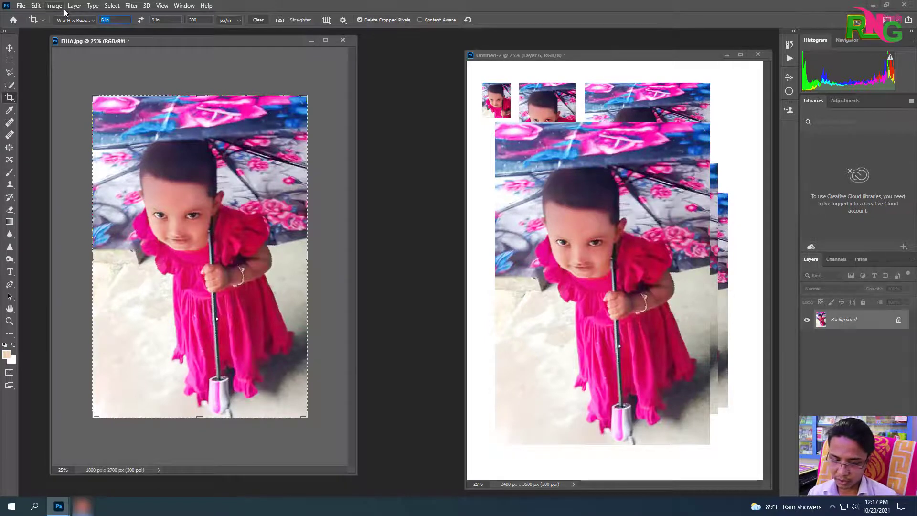
pyautogui.press('Down')
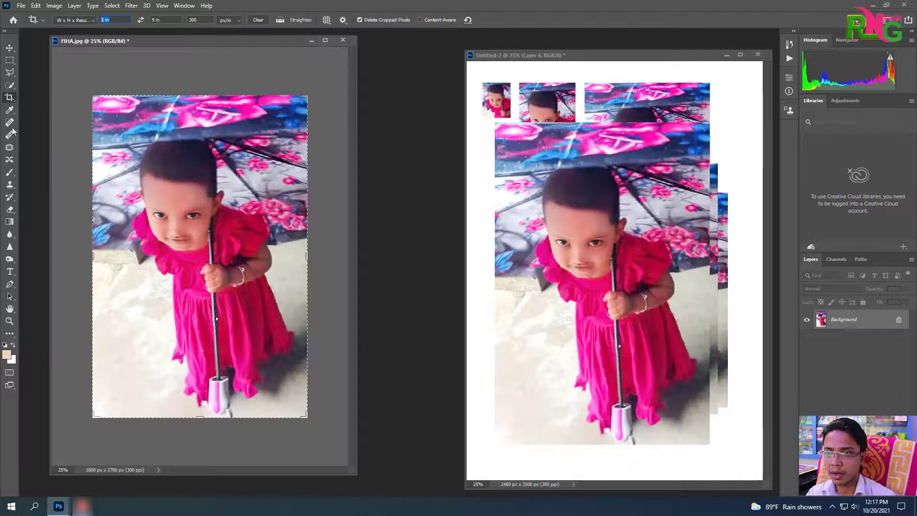
pyautogui.write('8in')
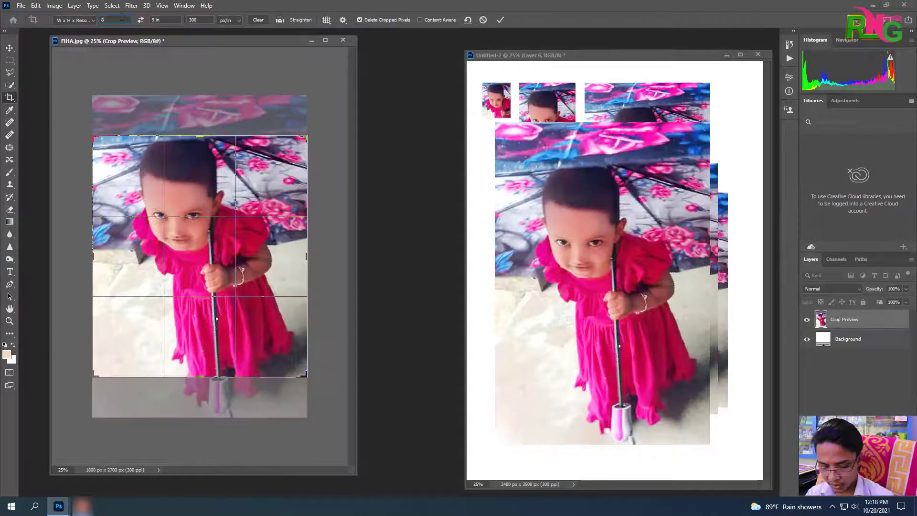
pyautogui.press('Return')
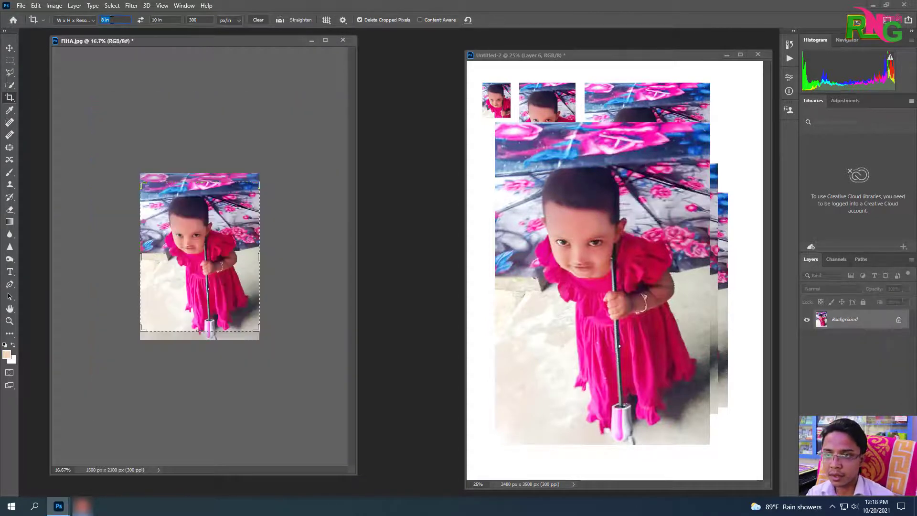
pyautogui.press('Tab')
pyautogui.write('10')
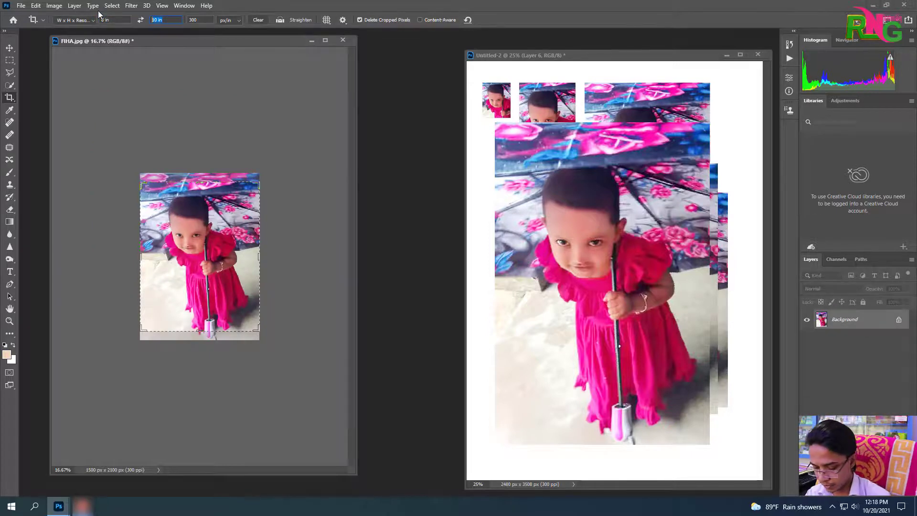
pyautogui.write('12')
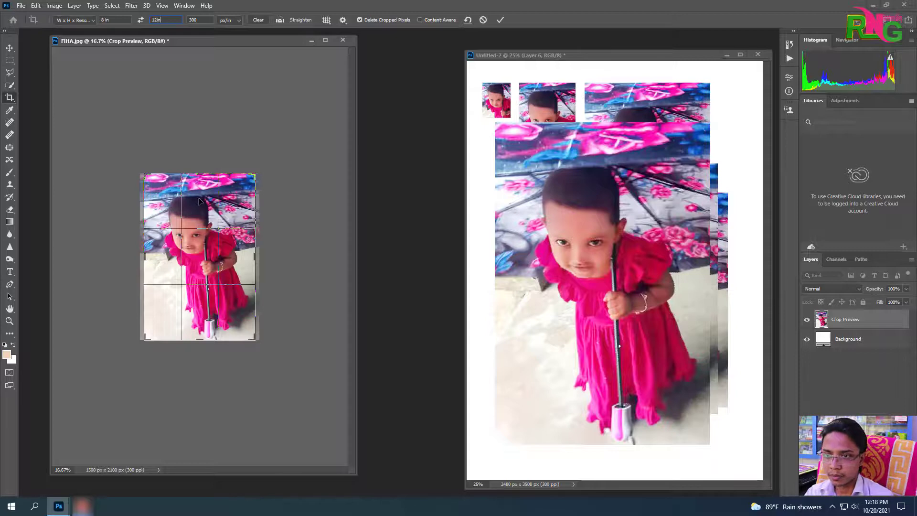
pyautogui.press('Return')
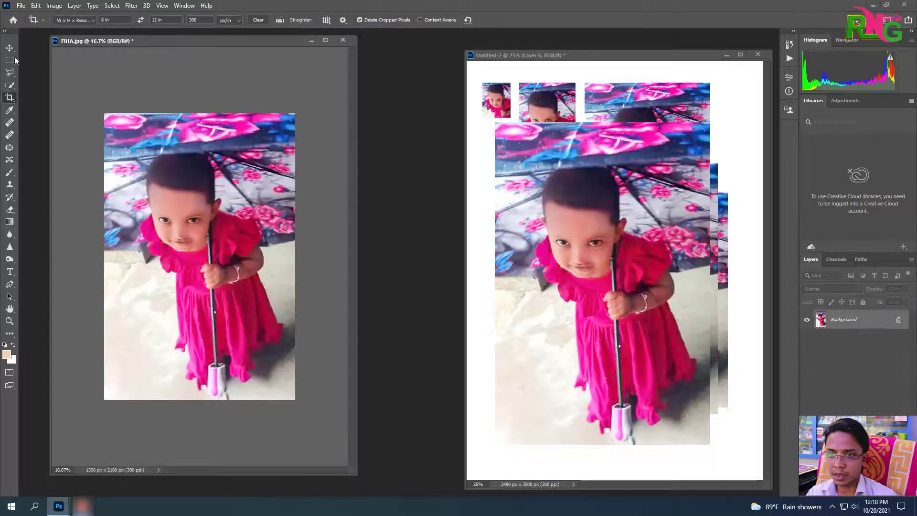
pyautogui.press('v')
pyautogui.moveTo(150, 237); pyautogui.dragTo(540, 282)
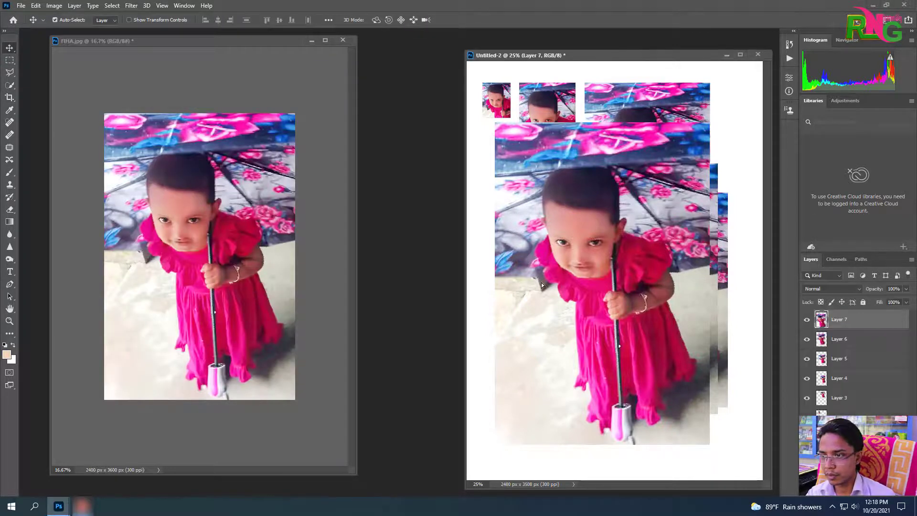
# Crop the photo to 10 × 12 inches and drag it onto the A4 sheet as an eighth layer
pyautogui.click(255, 266)
pyautogui.press('c')
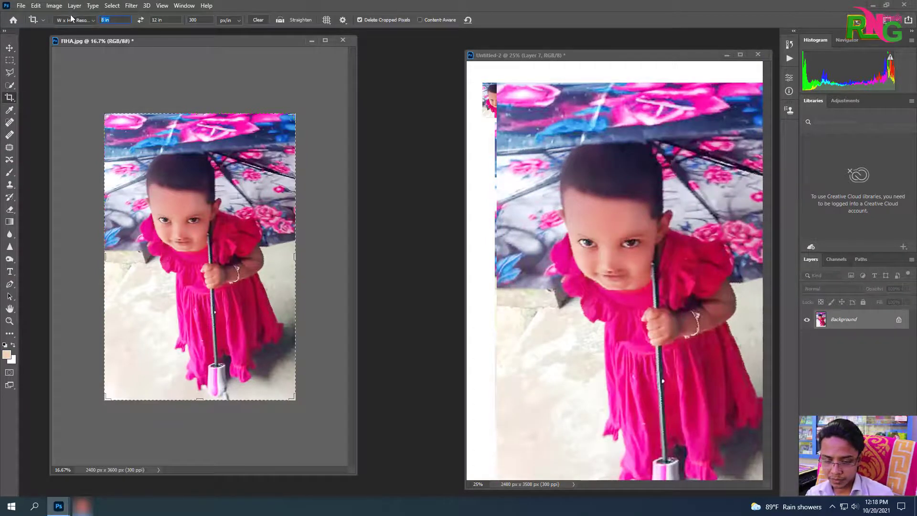
pyautogui.write('1')
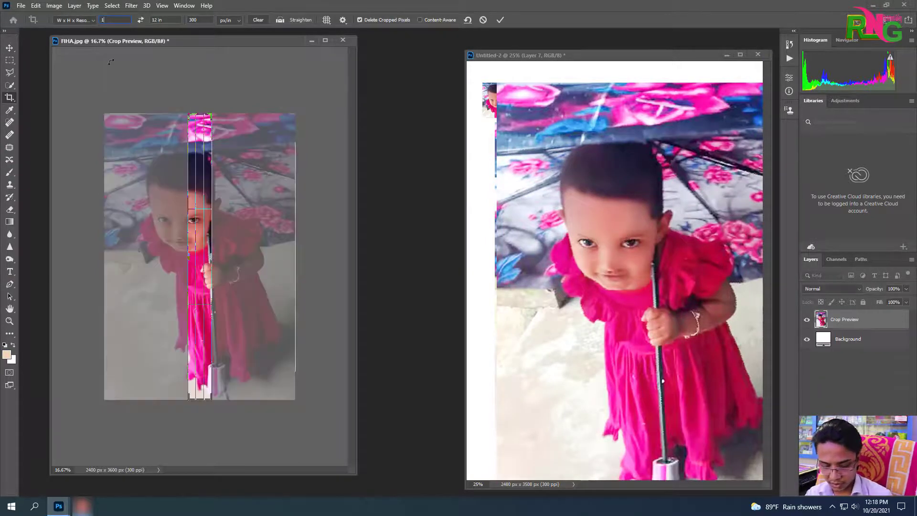
pyautogui.write('0in')
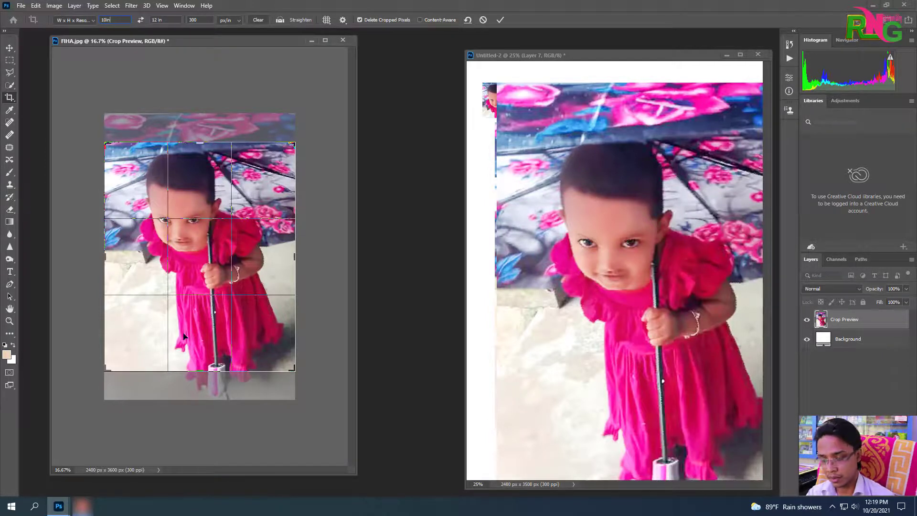
pyautogui.press('Return')
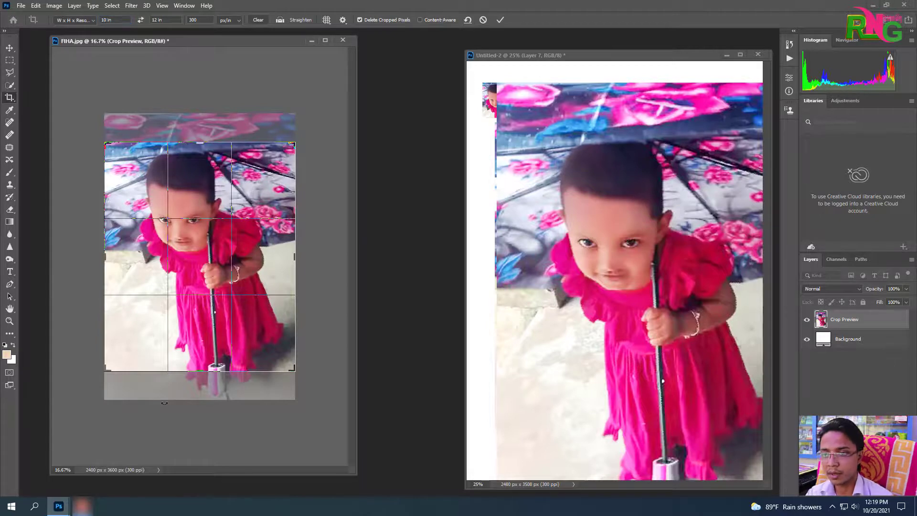
pyautogui.press('Return')
pyautogui.click(10, 47)
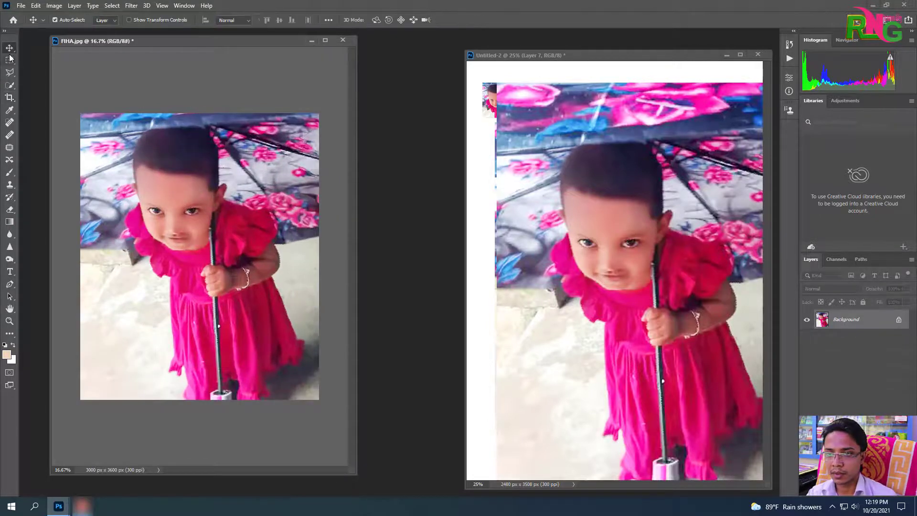
pyautogui.moveTo(169, 233)
pyautogui.mouseDown()
pyautogui.moveTo(590, 288)
pyautogui.moveTo(591, 302)
pyautogui.moveTo(584, 260)
pyautogui.mouseUp()
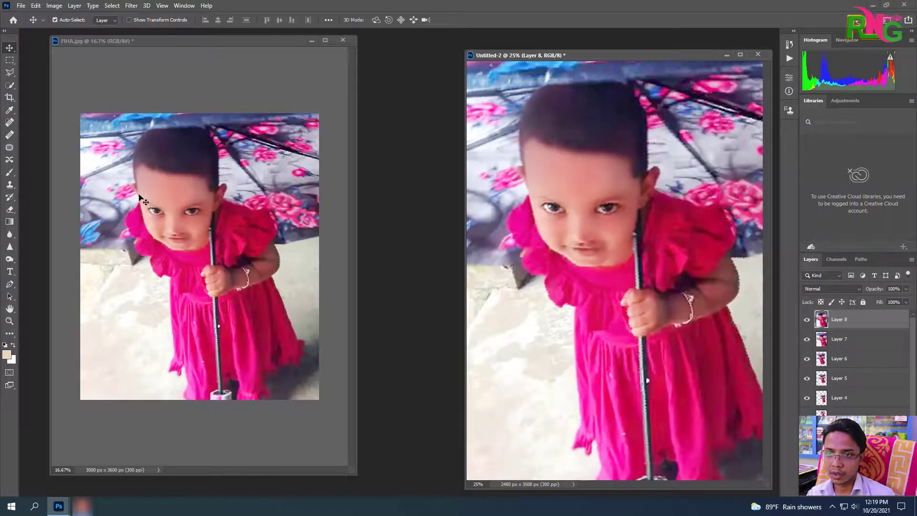
pyautogui.click(144, 200)
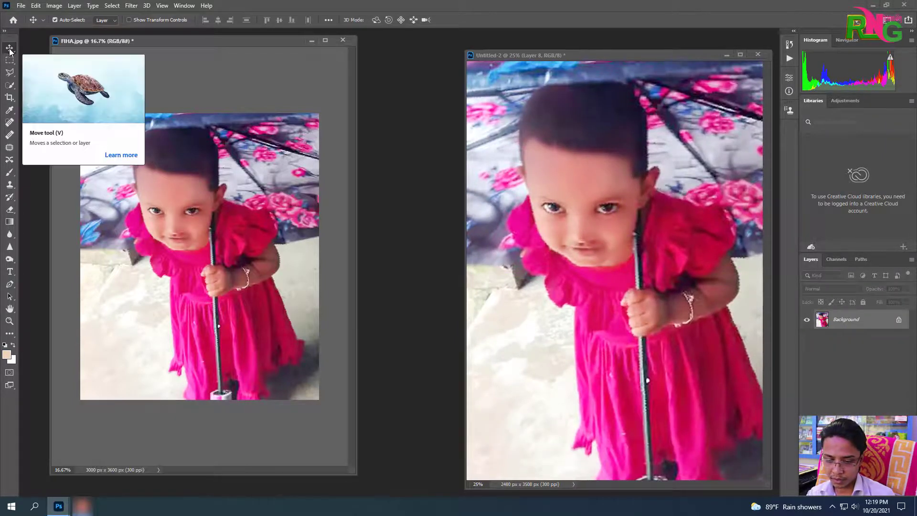
# Crop the photo to 10 × 15 inches by changing the crop height to 15
pyautogui.click(9, 97)
pyautogui.click(109, 22)
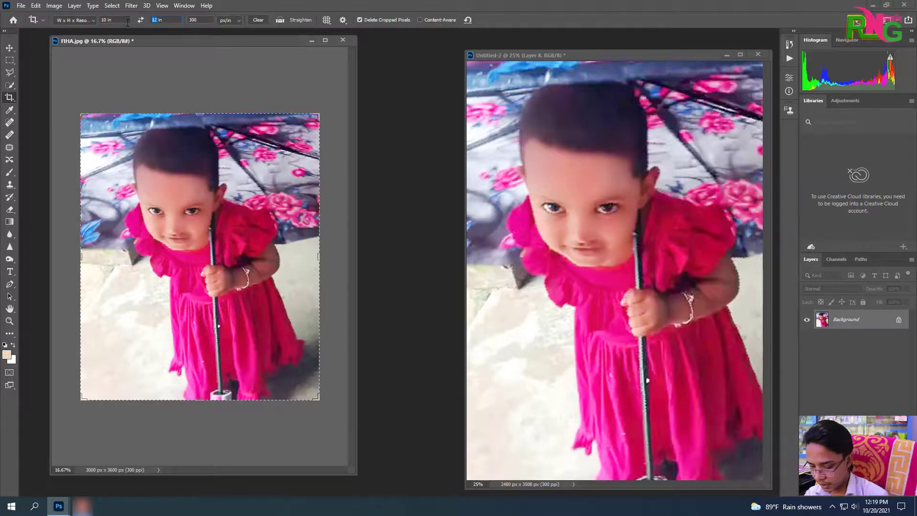
pyautogui.press('BackSpace')
pyautogui.write('5')
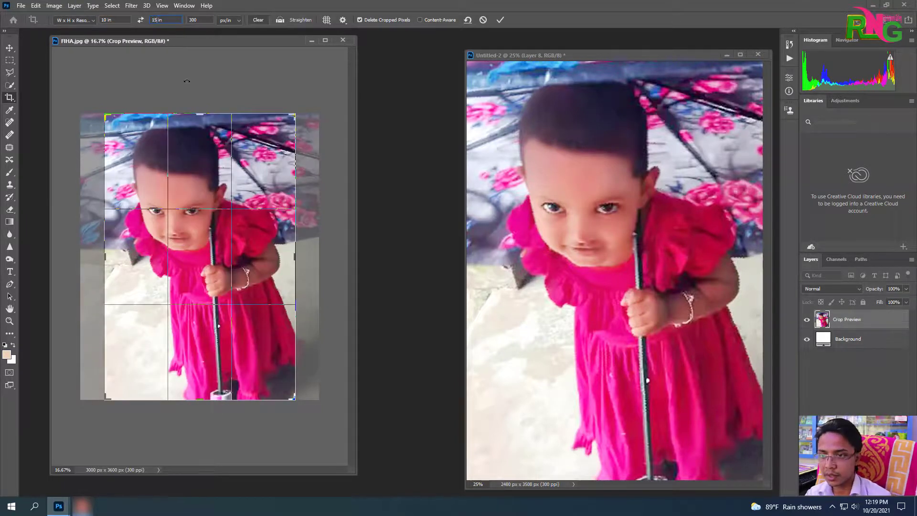
pyautogui.press('Return')
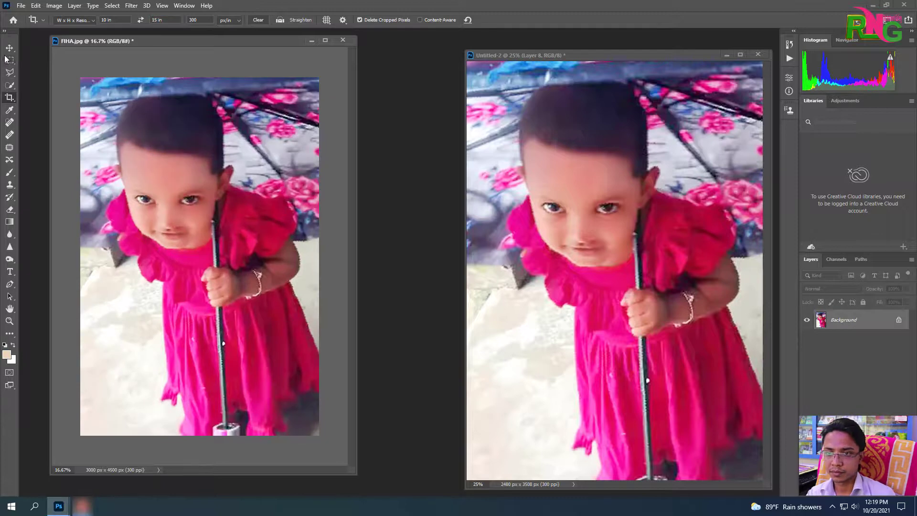
# With the Move tool active, shift the photo window slightly left and back right
pyautogui.click(8, 50)
pyautogui.moveTo(156, 34); pyautogui.dragTo(91, 43)
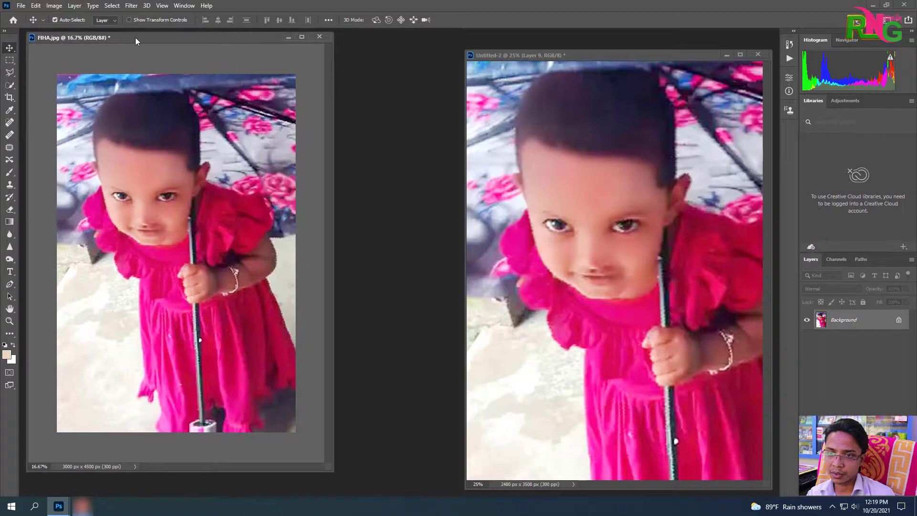
pyautogui.moveTo(139, 41); pyautogui.dragTo(136, 44)
# Move the A4 sheet window left so it sits right beside the photo window
pyautogui.moveTo(497, 55); pyautogui.dragTo(401, 47)
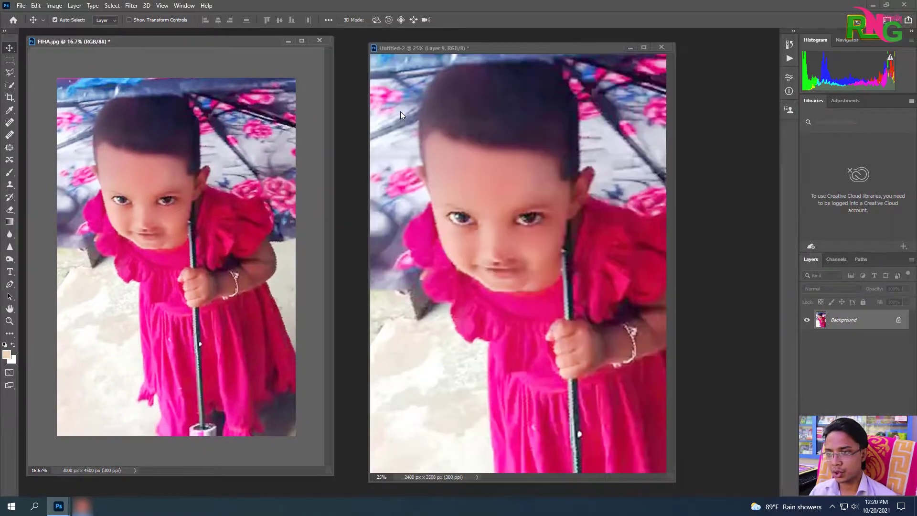